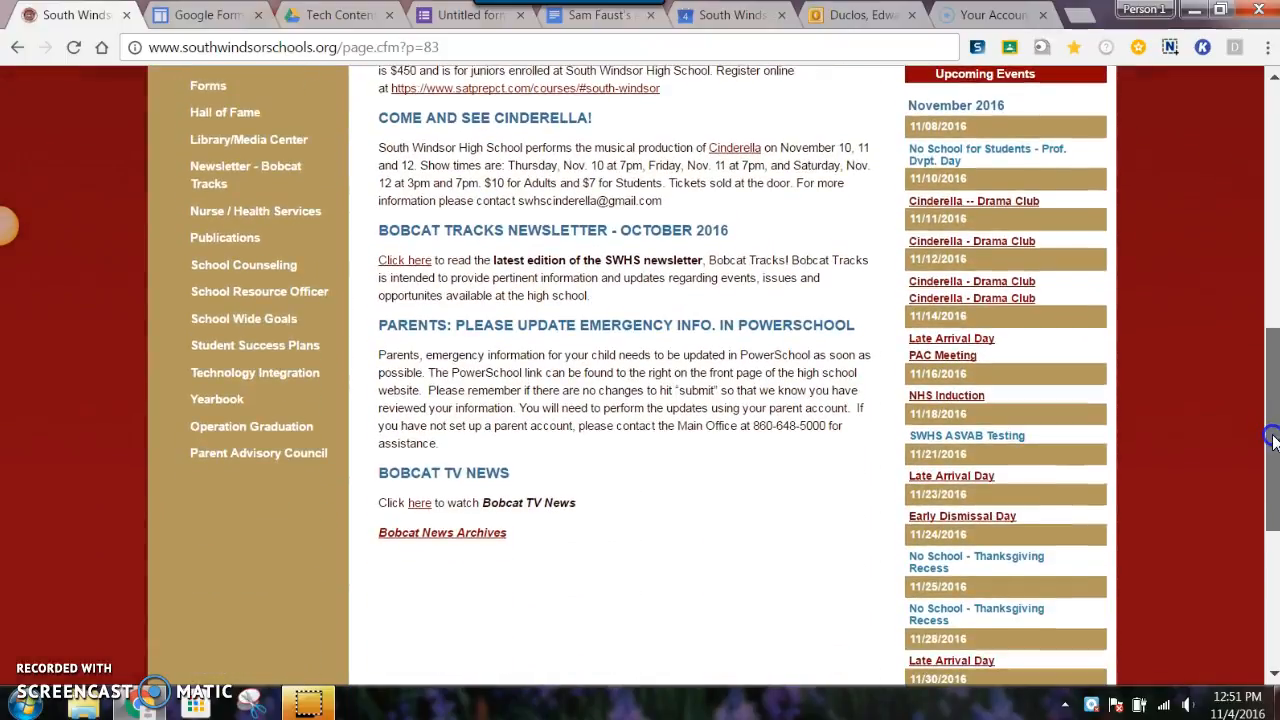
Step: Open the Google Forms tutorials page on the Technology Coach's site from the school's Technology Integration page
left_click(246, 376)
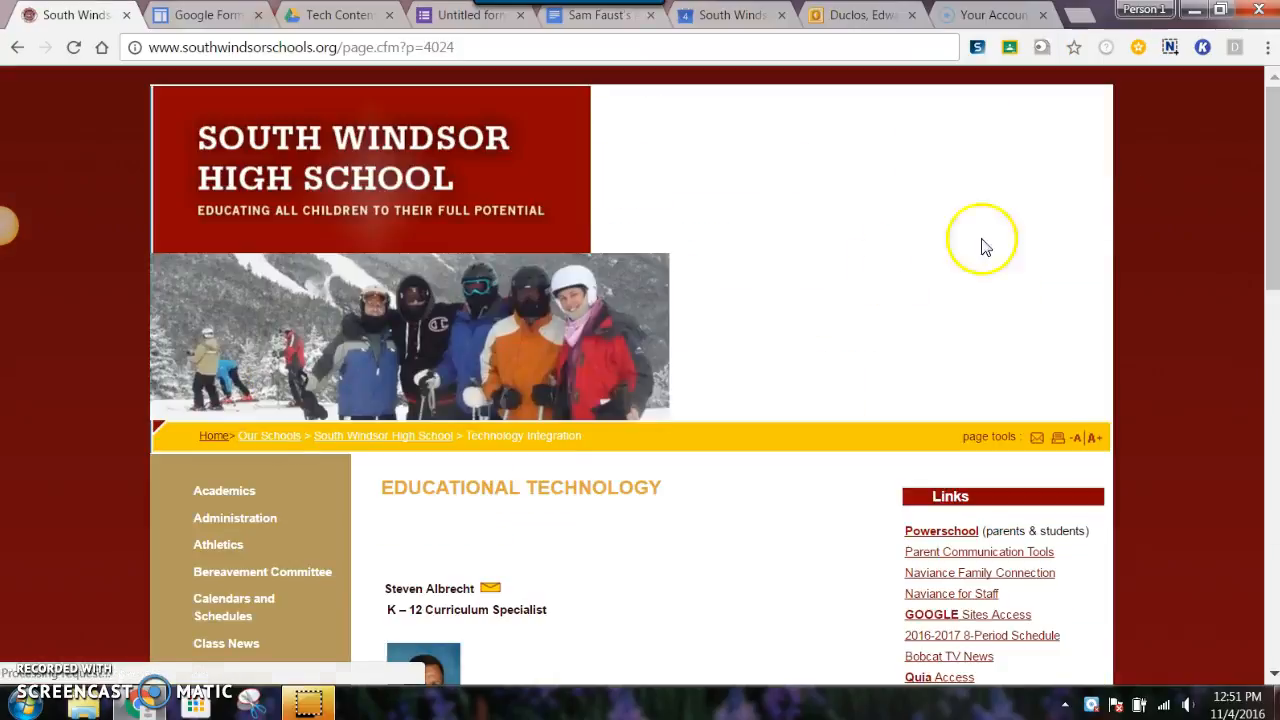
left_click_drag(1272, 208, 1272, 325)
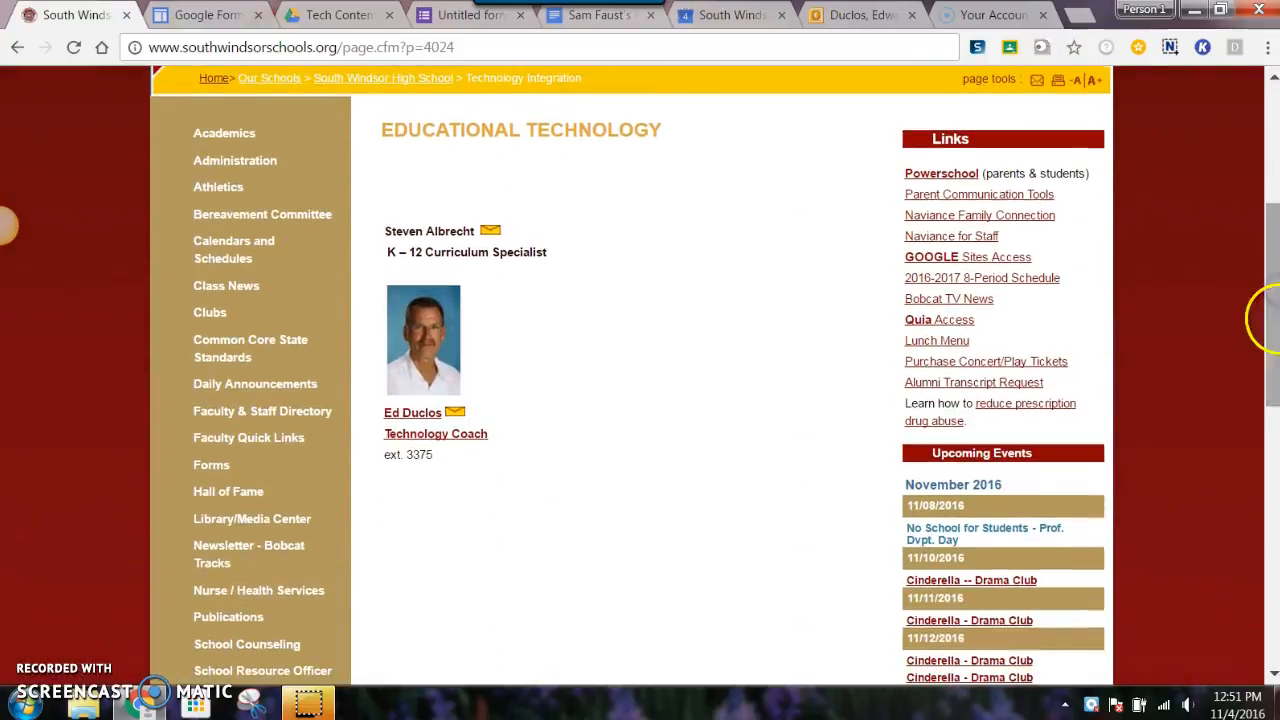
left_click(453, 443)
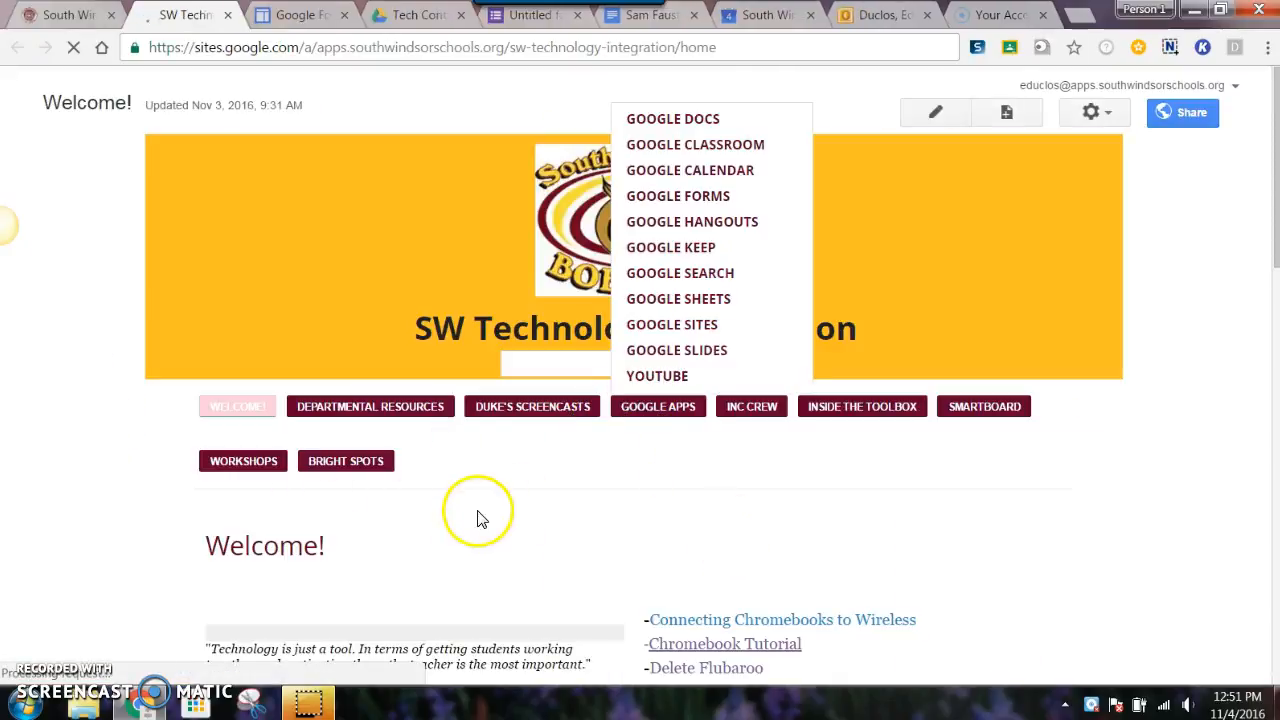
mouse_move(655, 411)
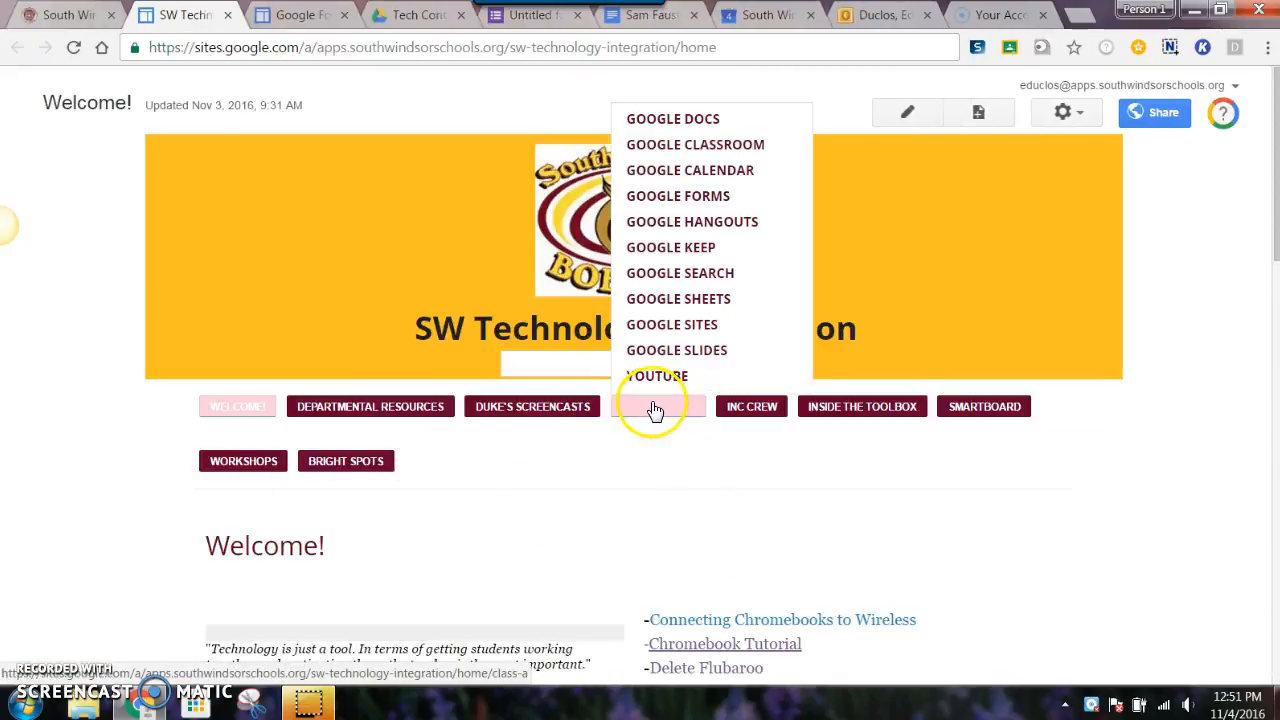
left_click(676, 200)
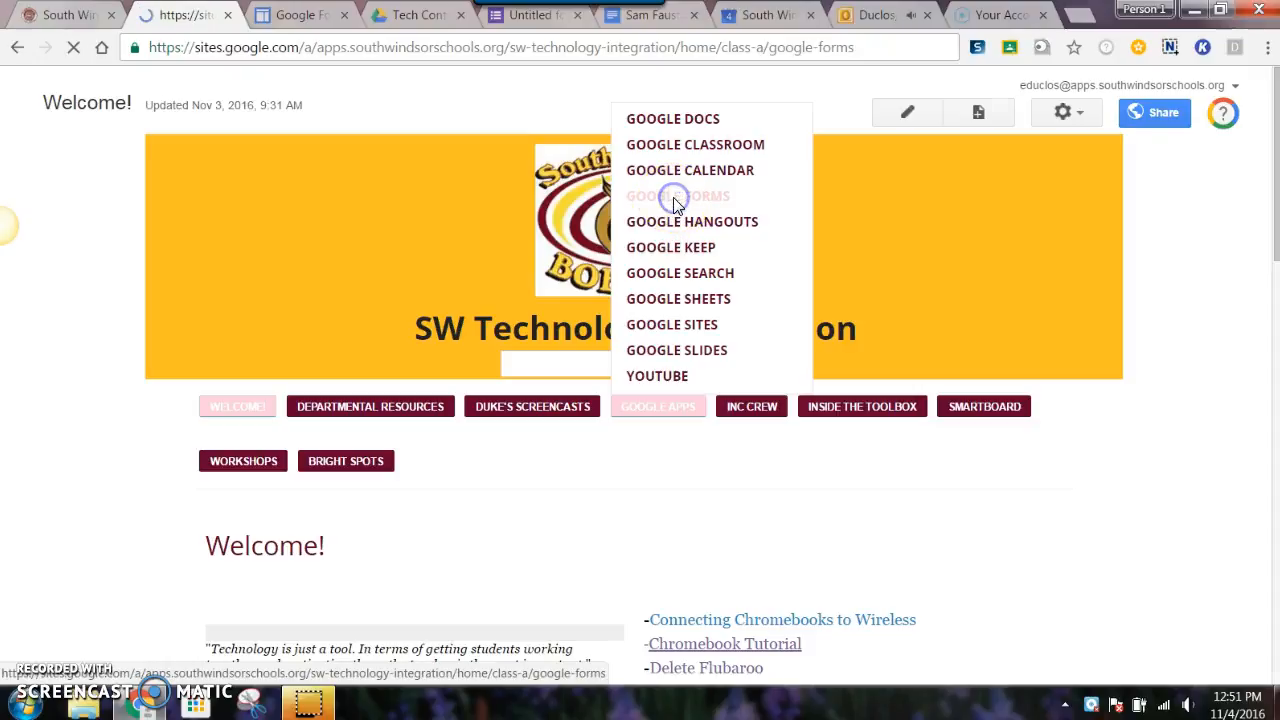
left_click_drag(1273, 240, 1273, 375)
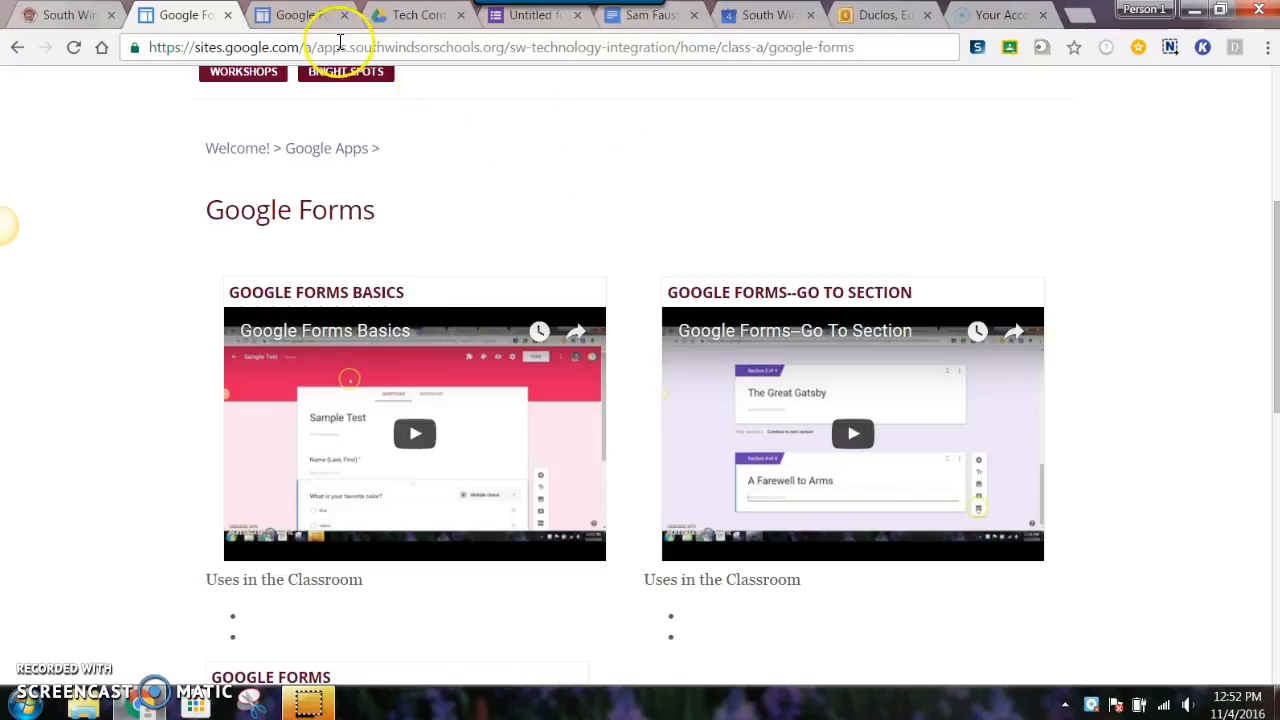
left_click(290, 16)
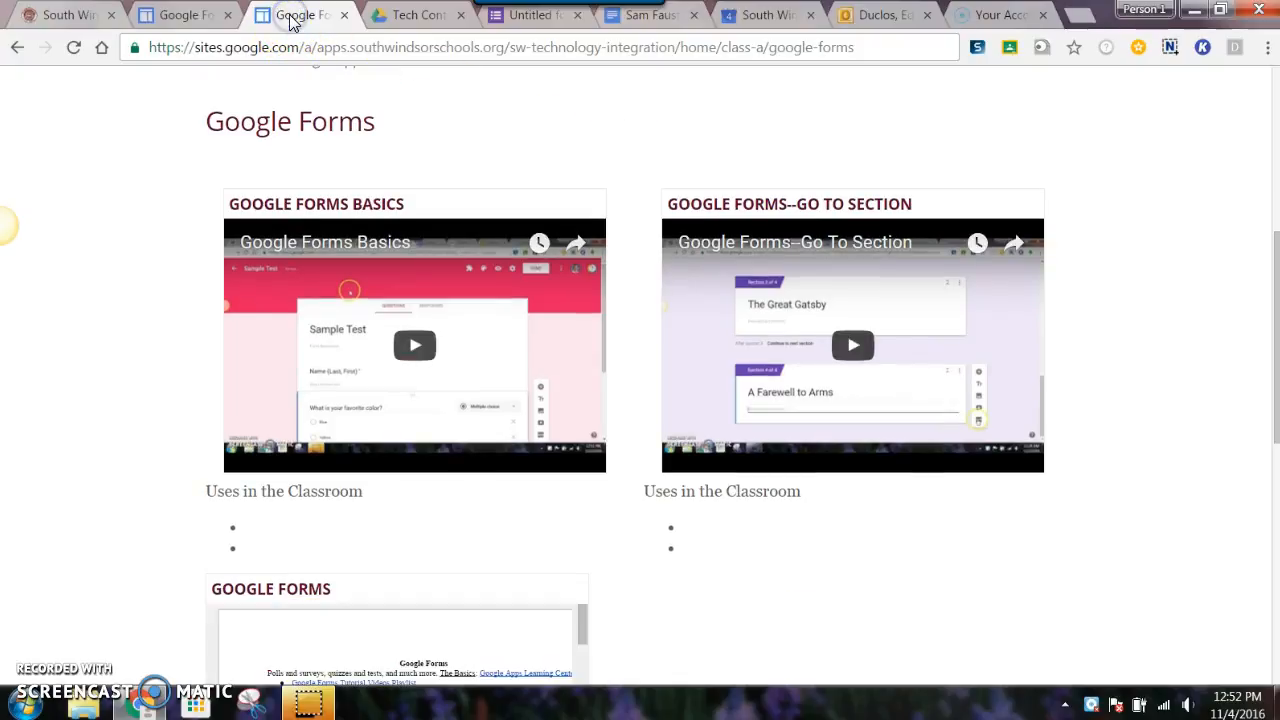
Step: Switch to Google Drive and create a new Google Form in the Tech Content Coach folder
left_click(390, 18)
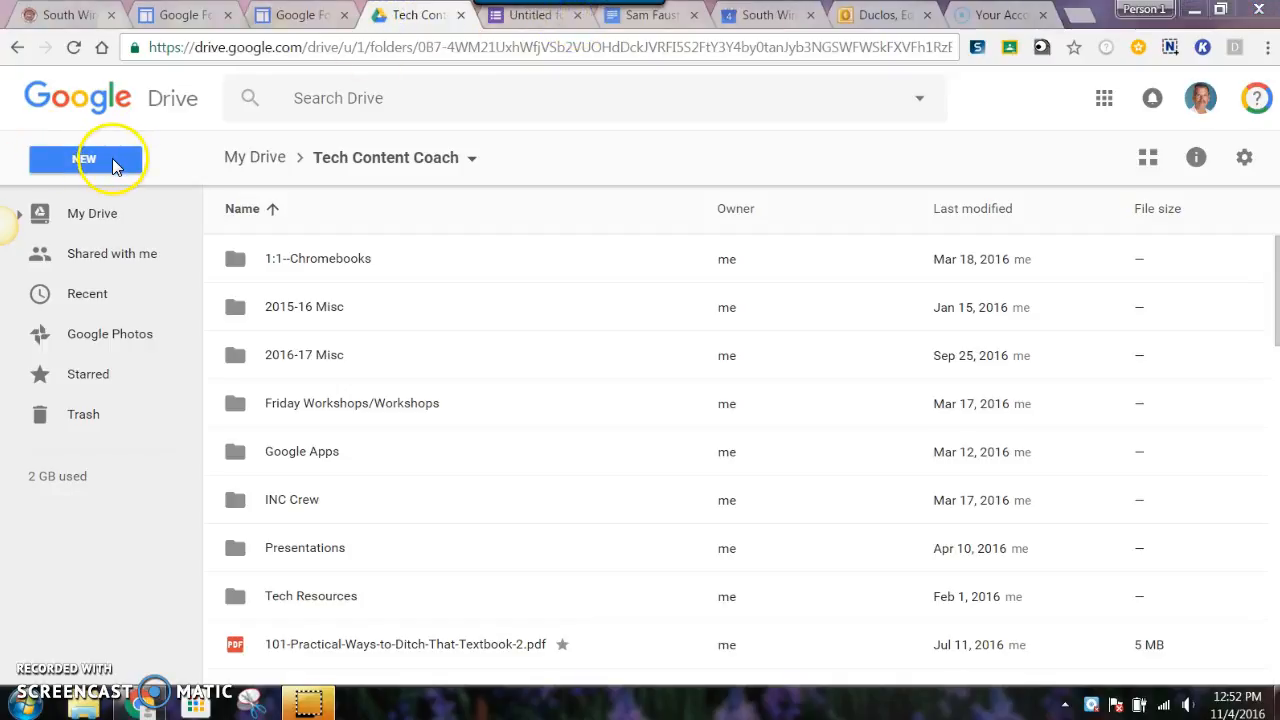
left_click(114, 160)
mouse_move(157, 443)
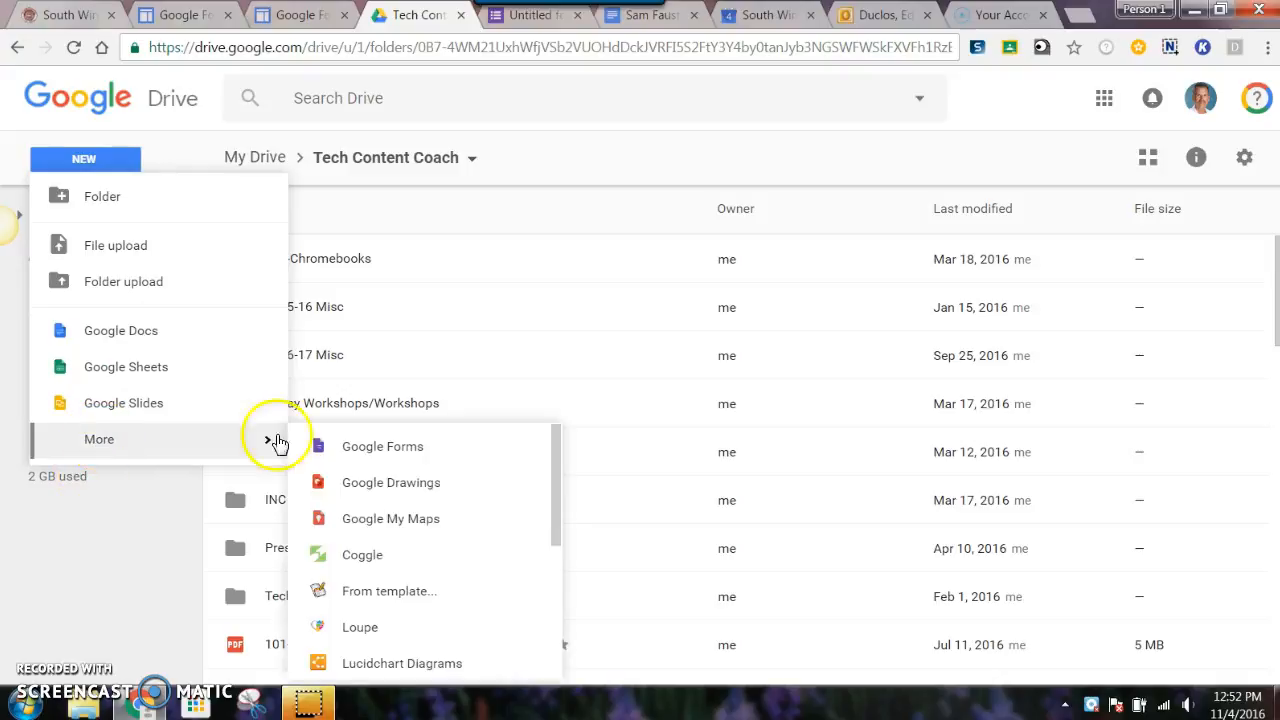
left_click(357, 445)
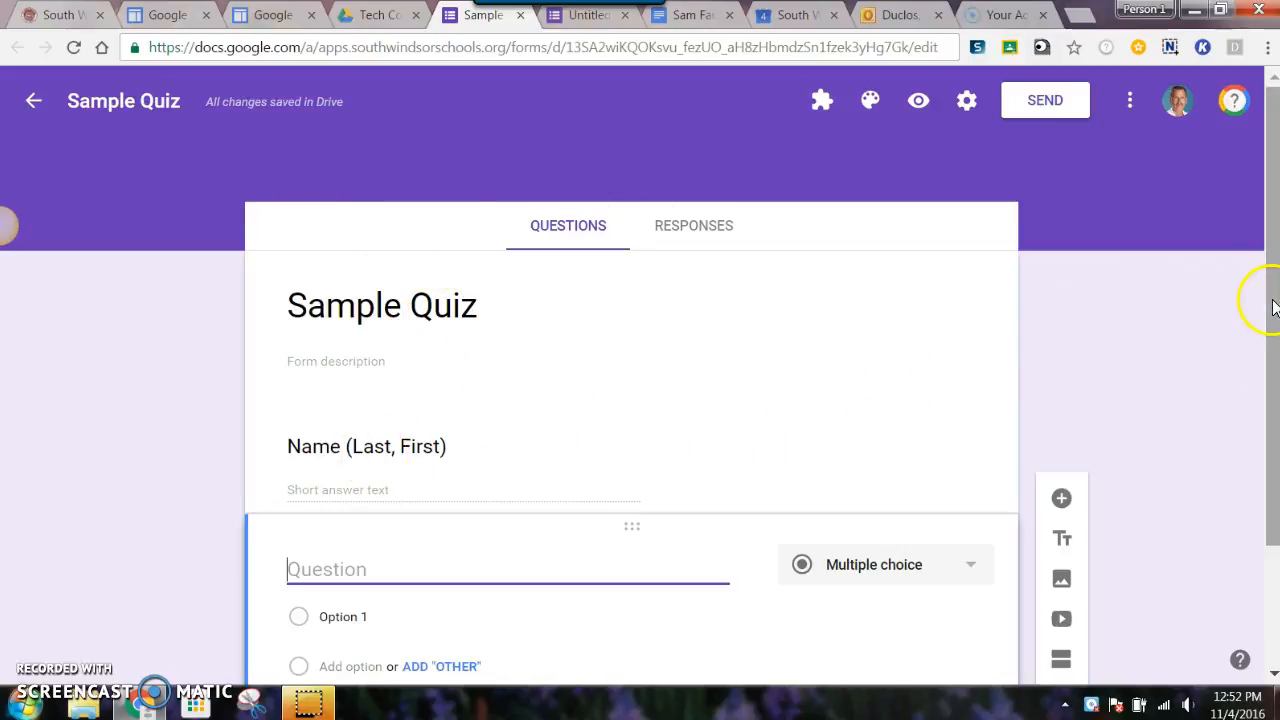
Step: Change the "What's your favorite color?" question to Multiple choice and add a fourth answer option after Blue
scroll(1274, 307, "down", 2)
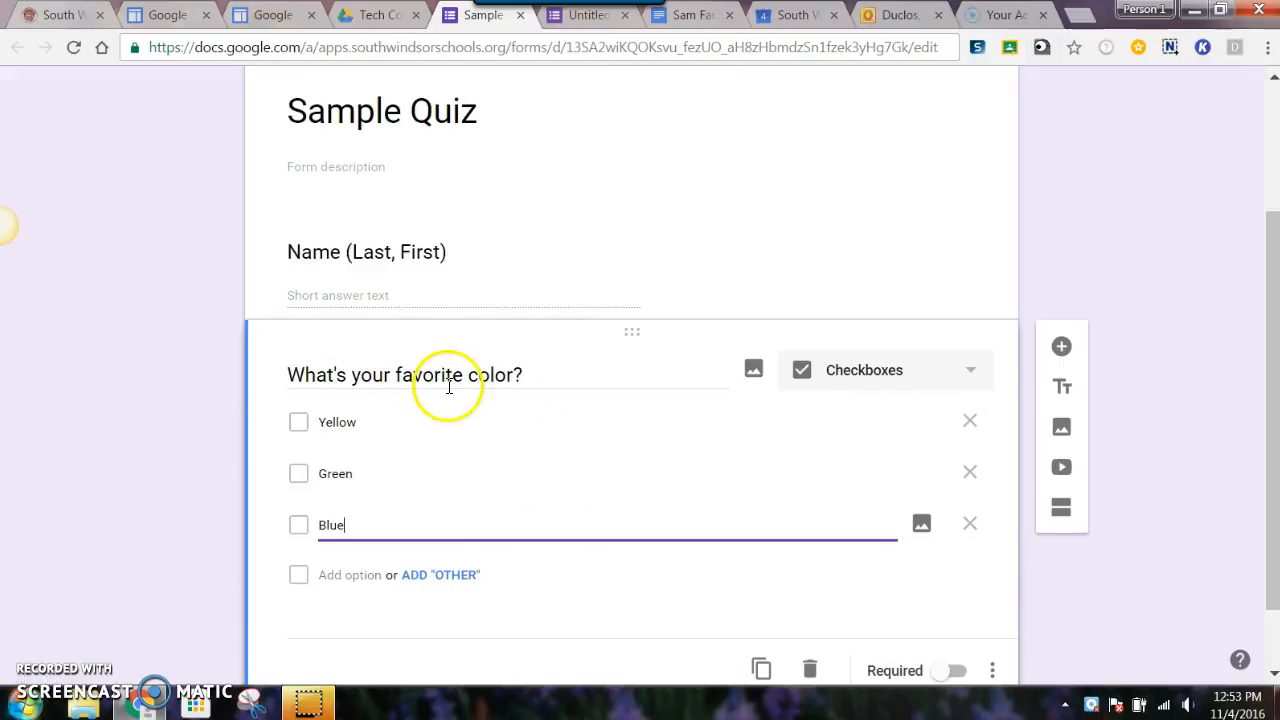
left_click(971, 376)
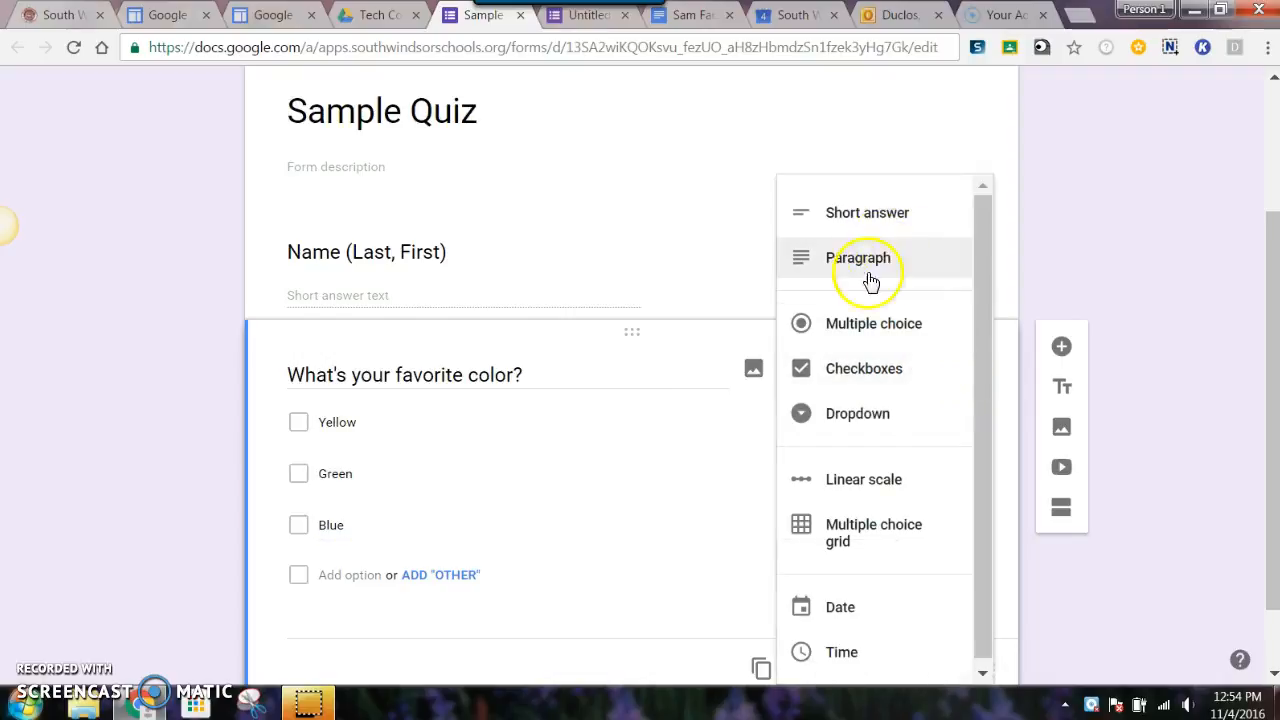
left_click(866, 330)
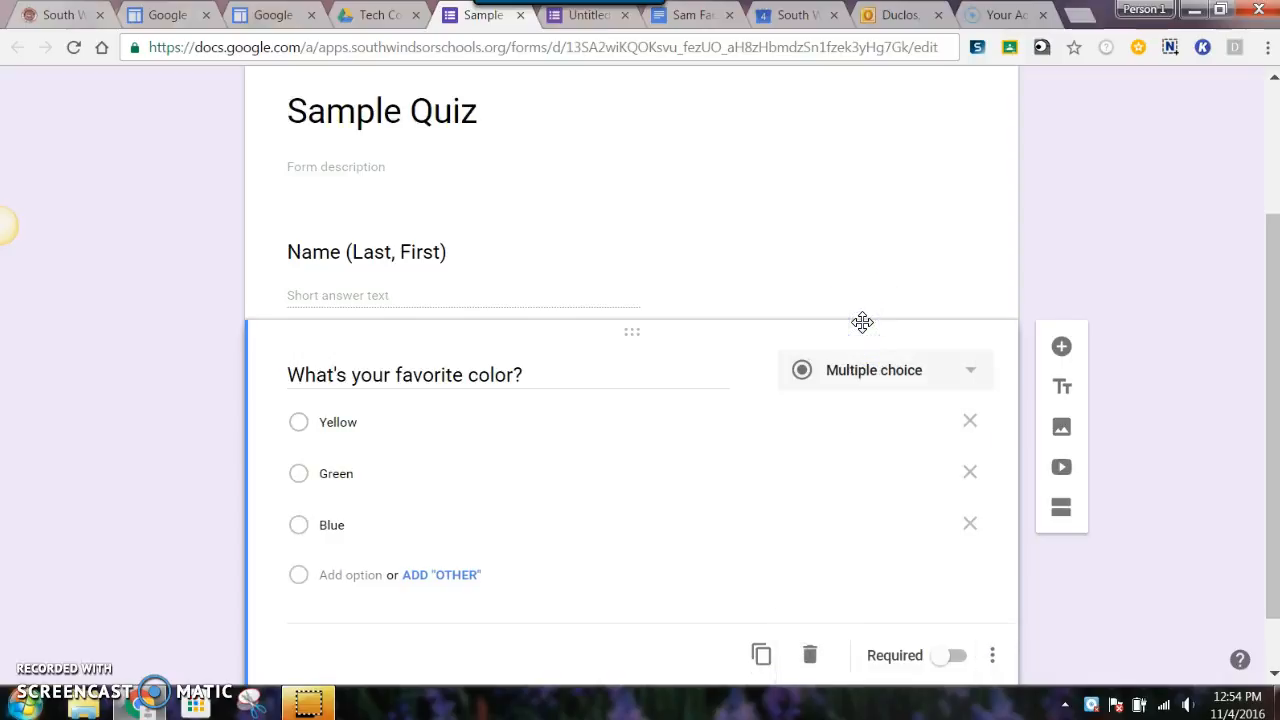
left_click_drag(1266, 334, 1266, 378)
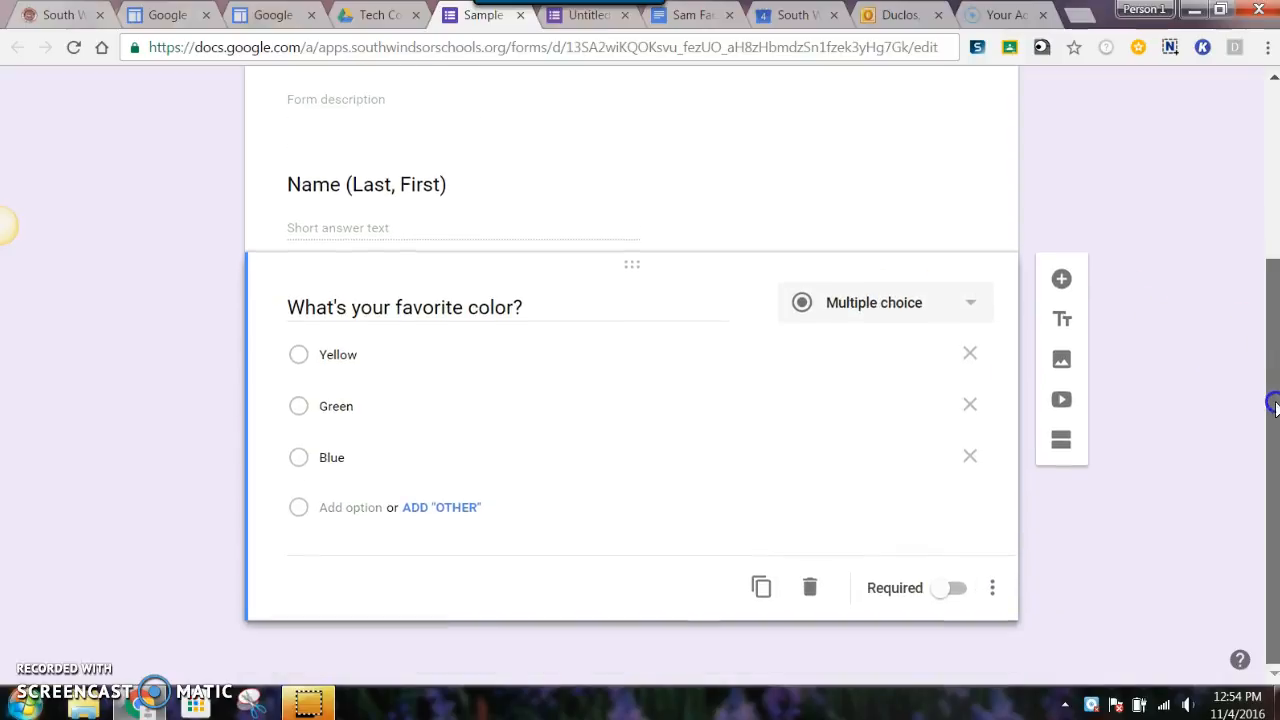
left_click(356, 513)
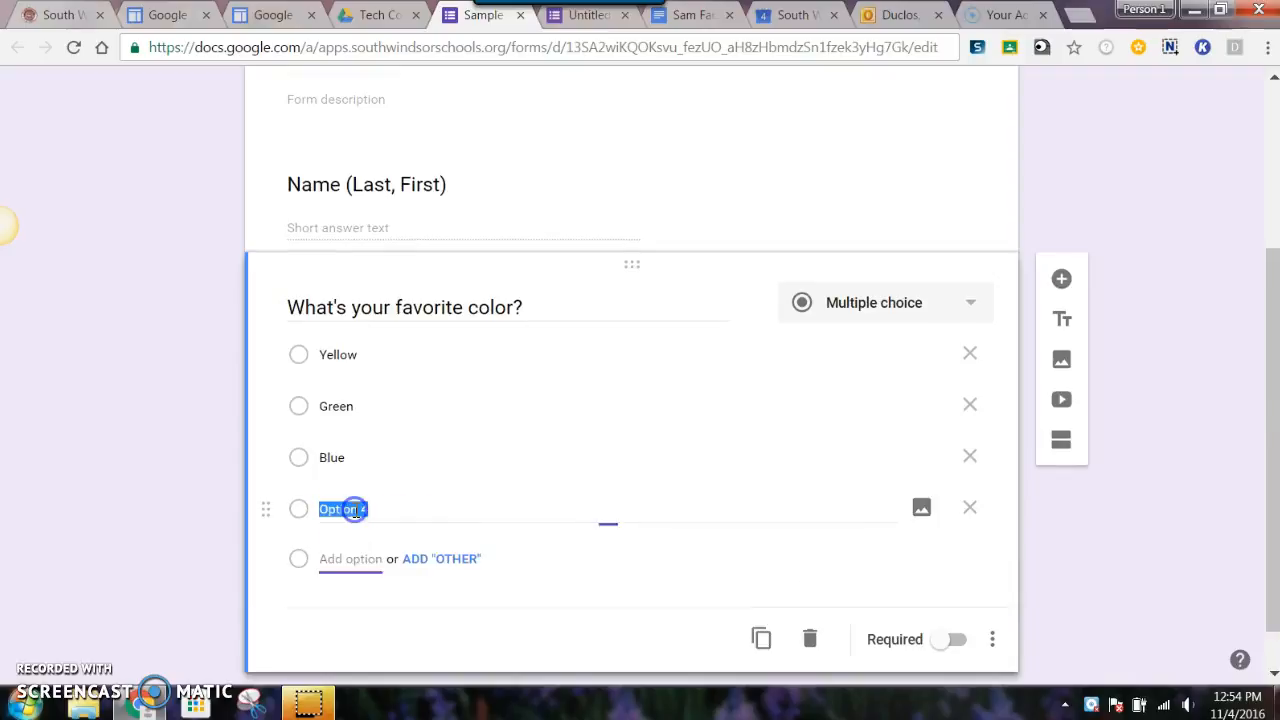
left_click(336, 510)
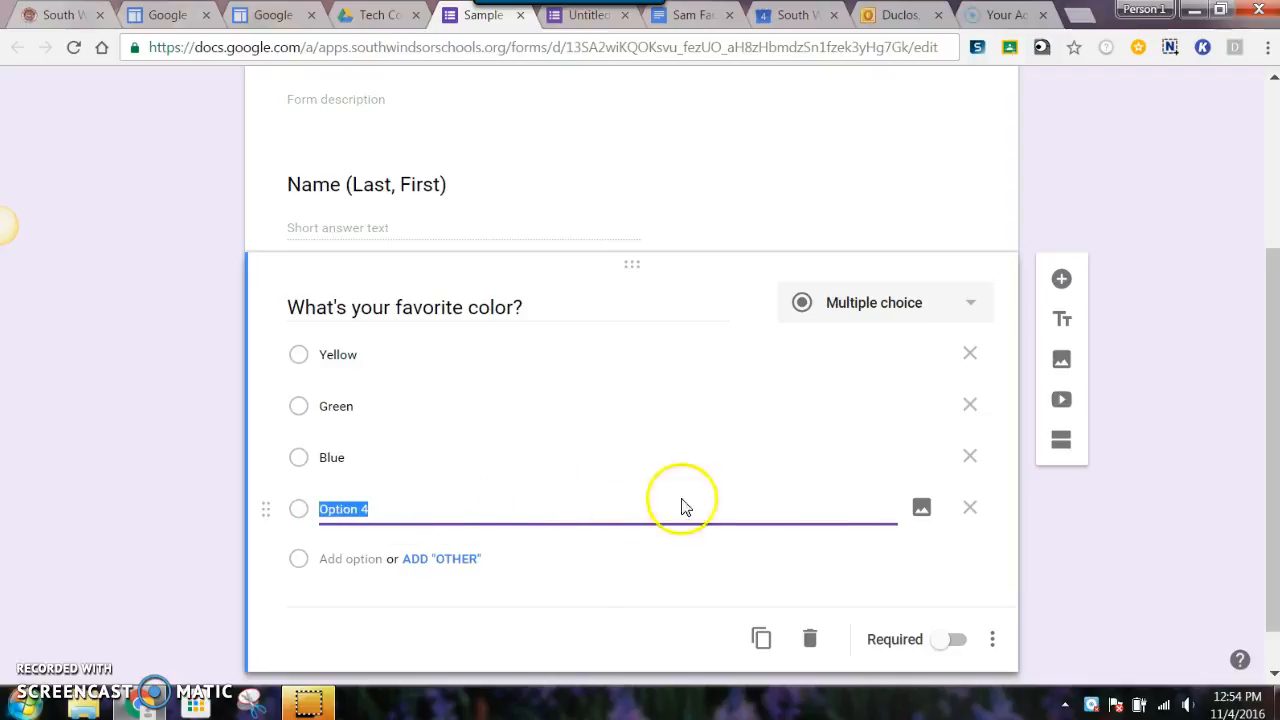
Step: Search Google images for "orange" and insert the square orange logo into the fourth answer option
left_click(922, 510)
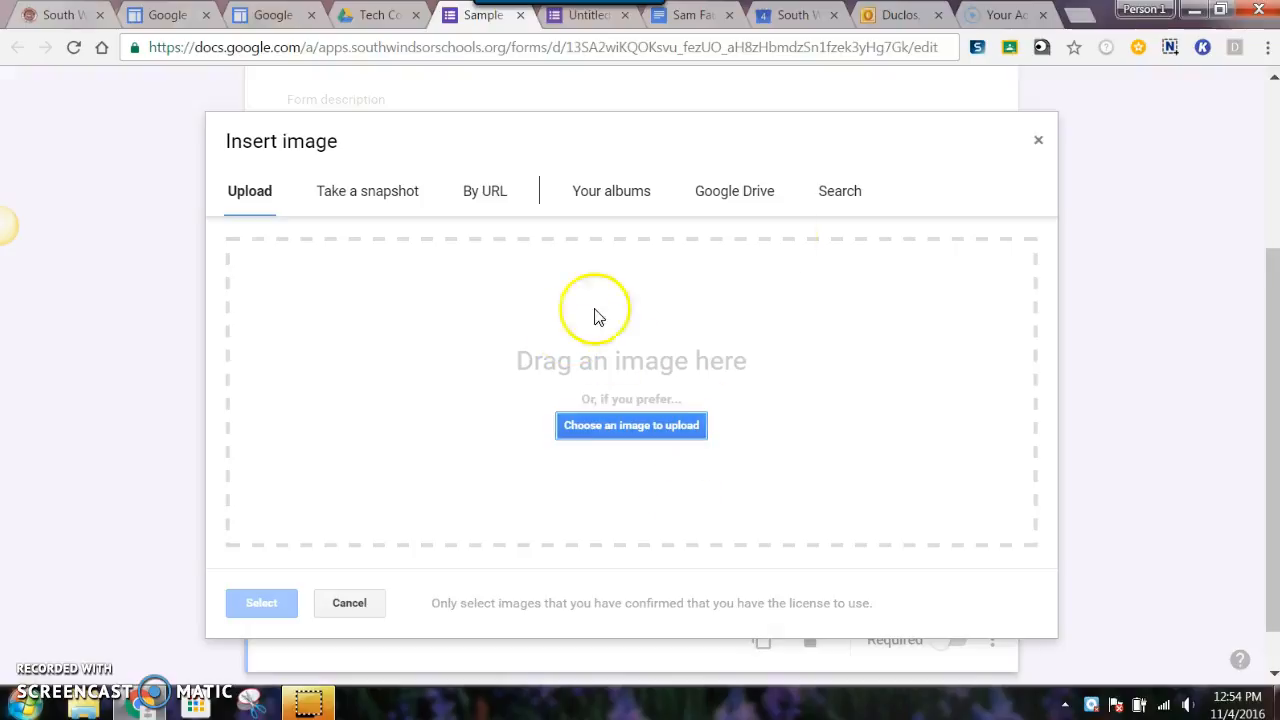
left_click(842, 194)
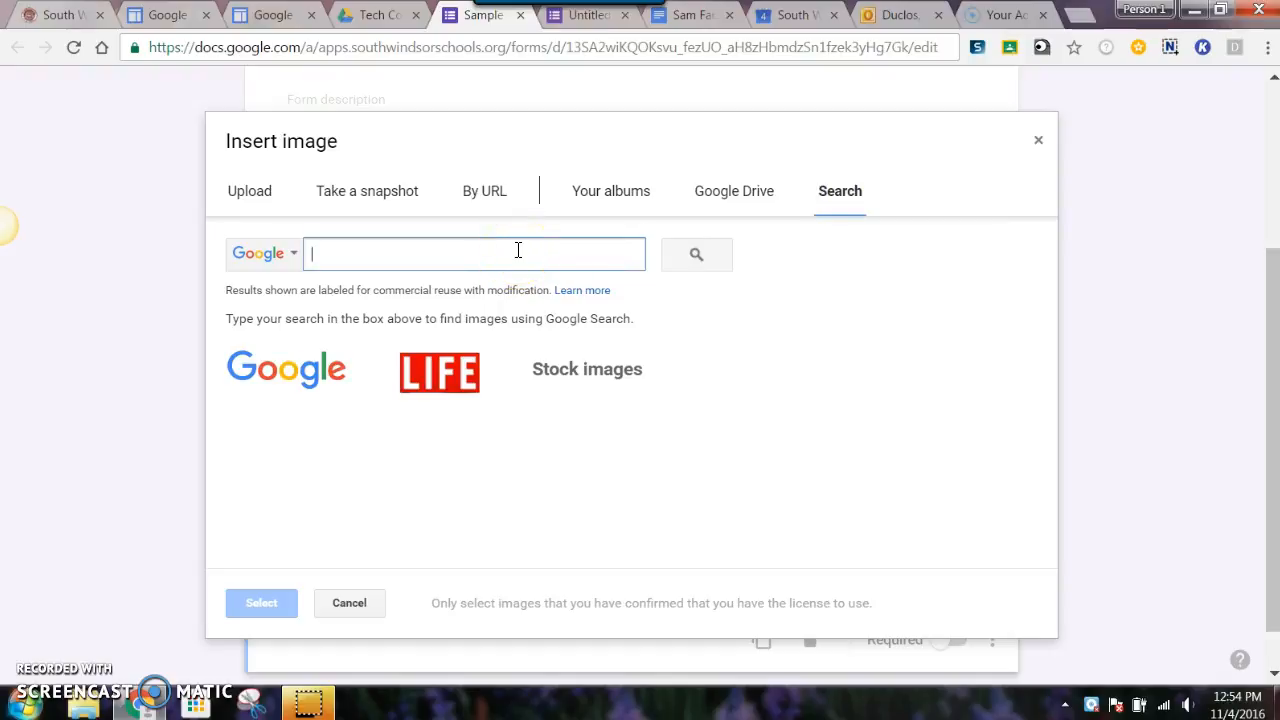
type("orange")
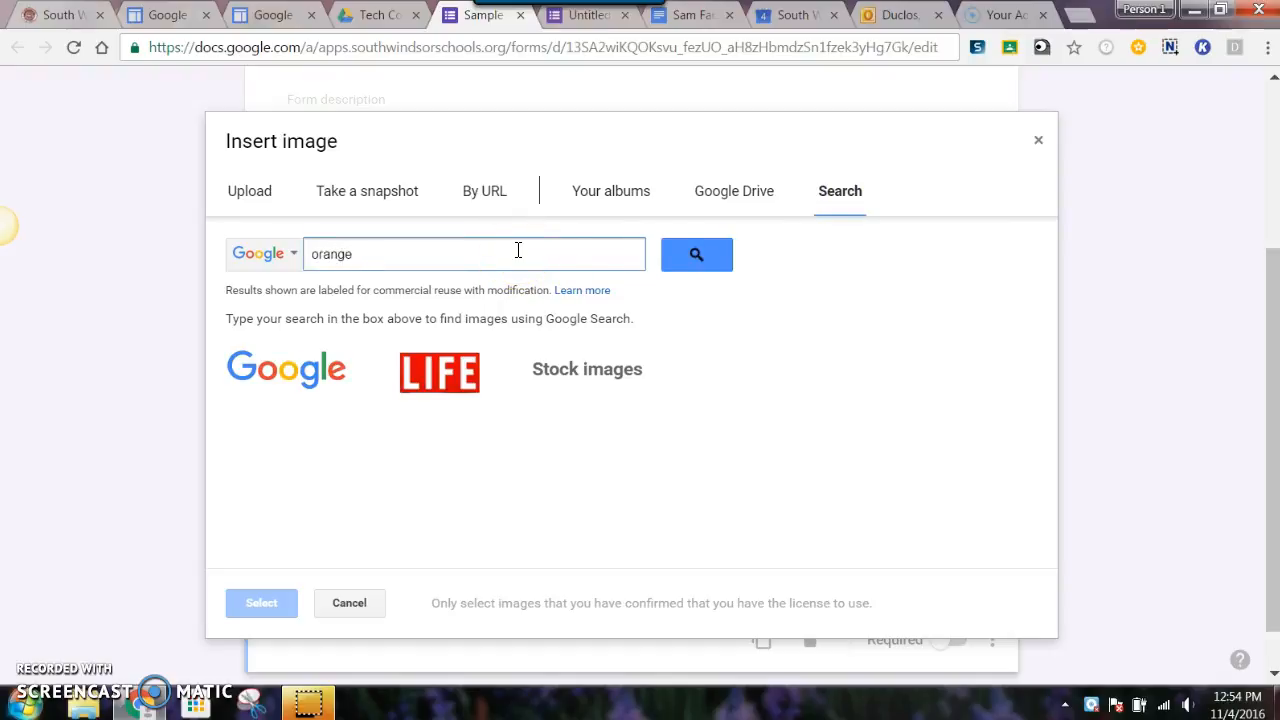
left_click(692, 254)
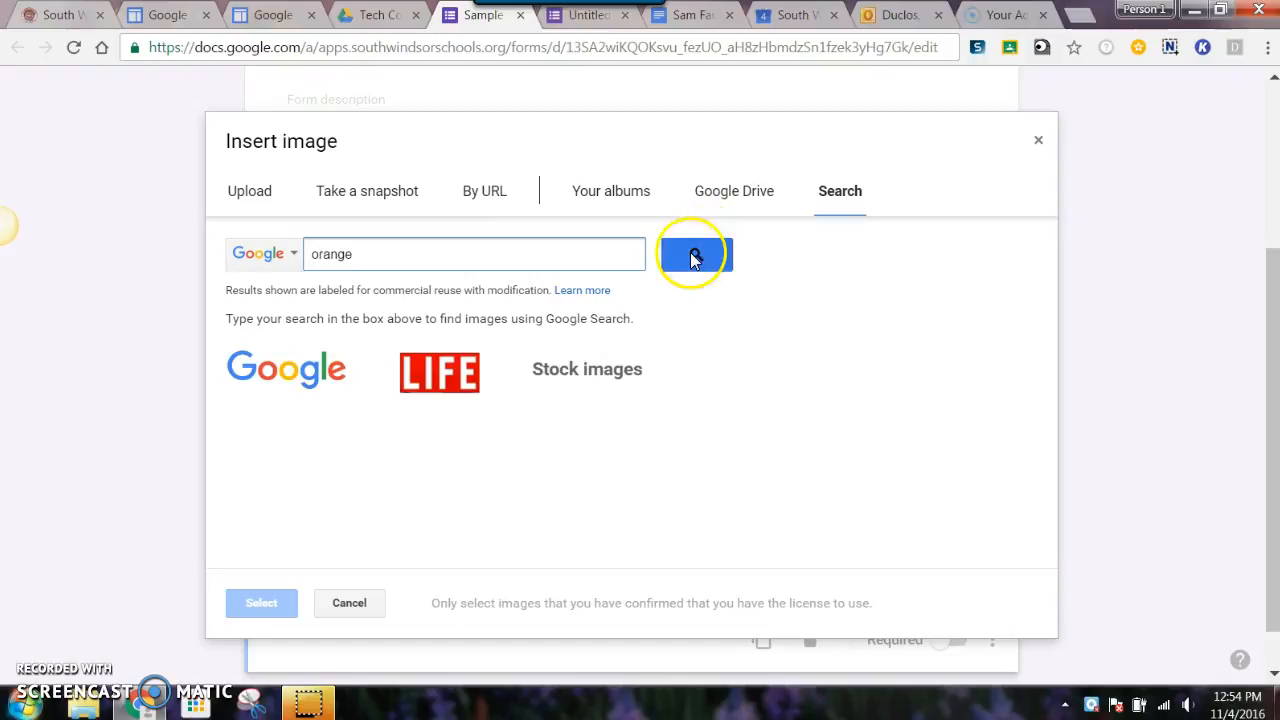
left_click(650, 408)
left_click(645, 407)
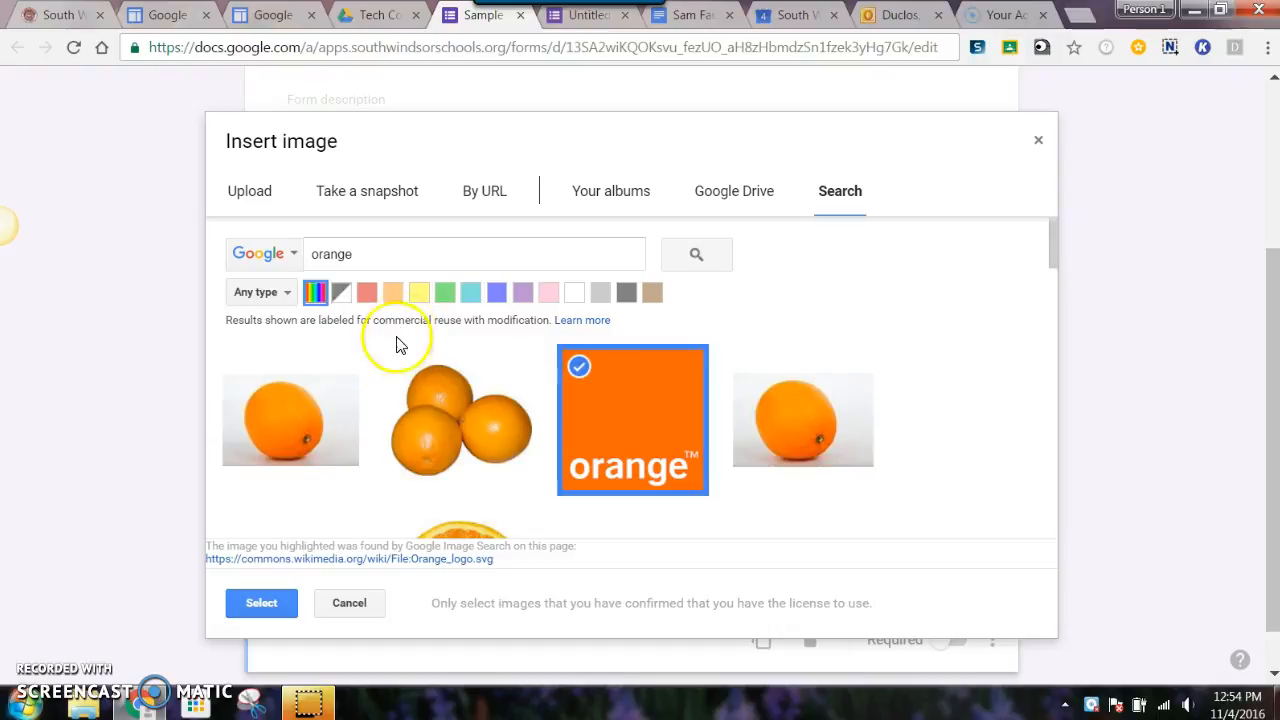
left_click(262, 605)
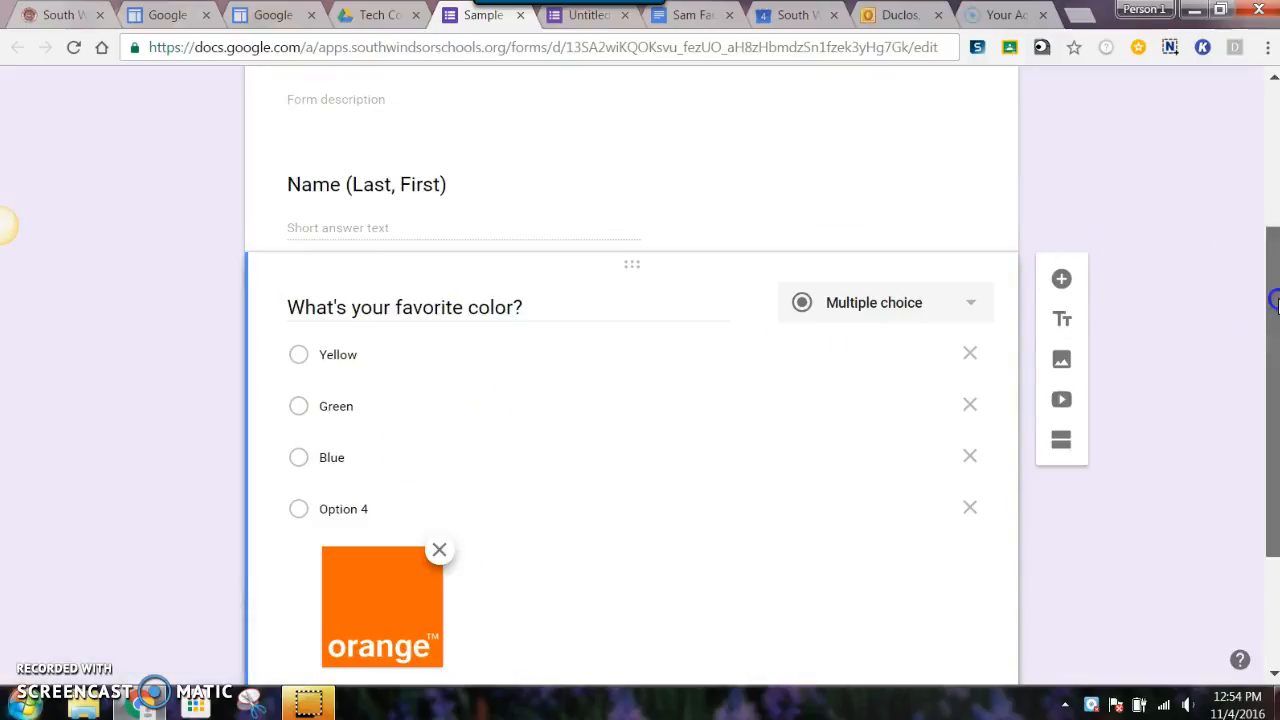
Step: In the form settings, limit respondents to 1 response and look over the presentation options
scroll(1275, 300, "down", 1)
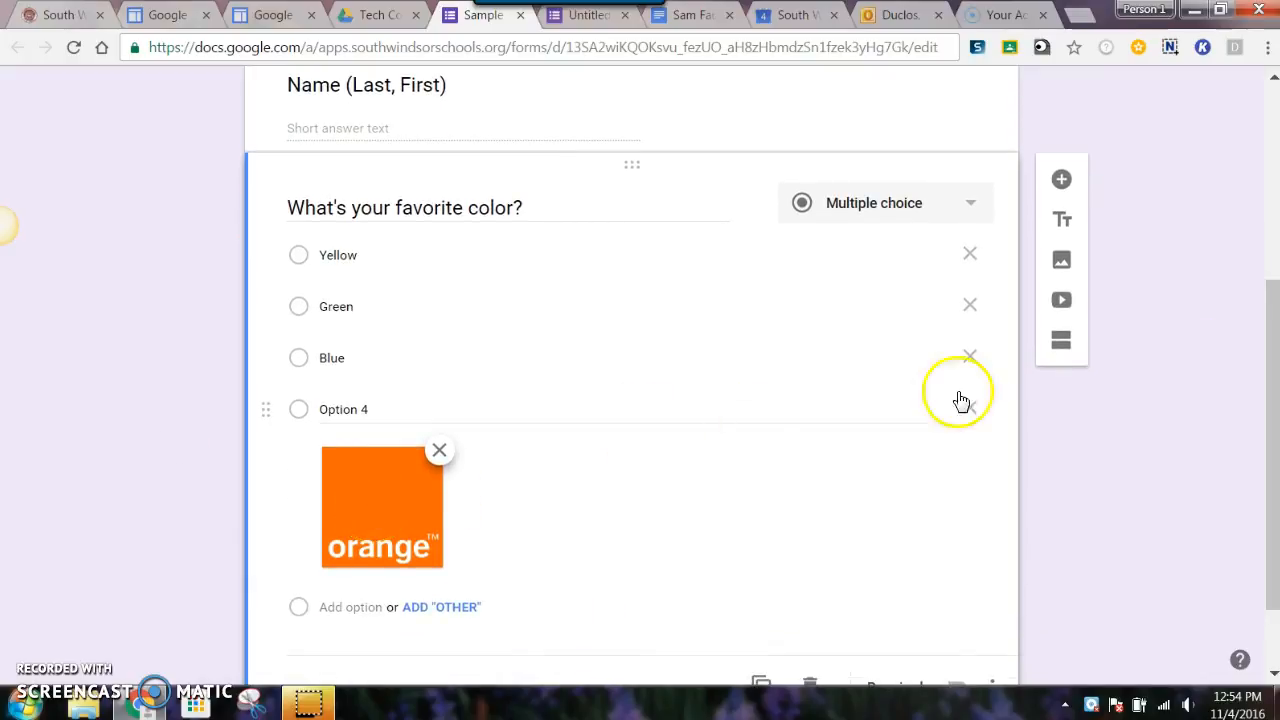
left_click_drag(1273, 366, 1264, 168)
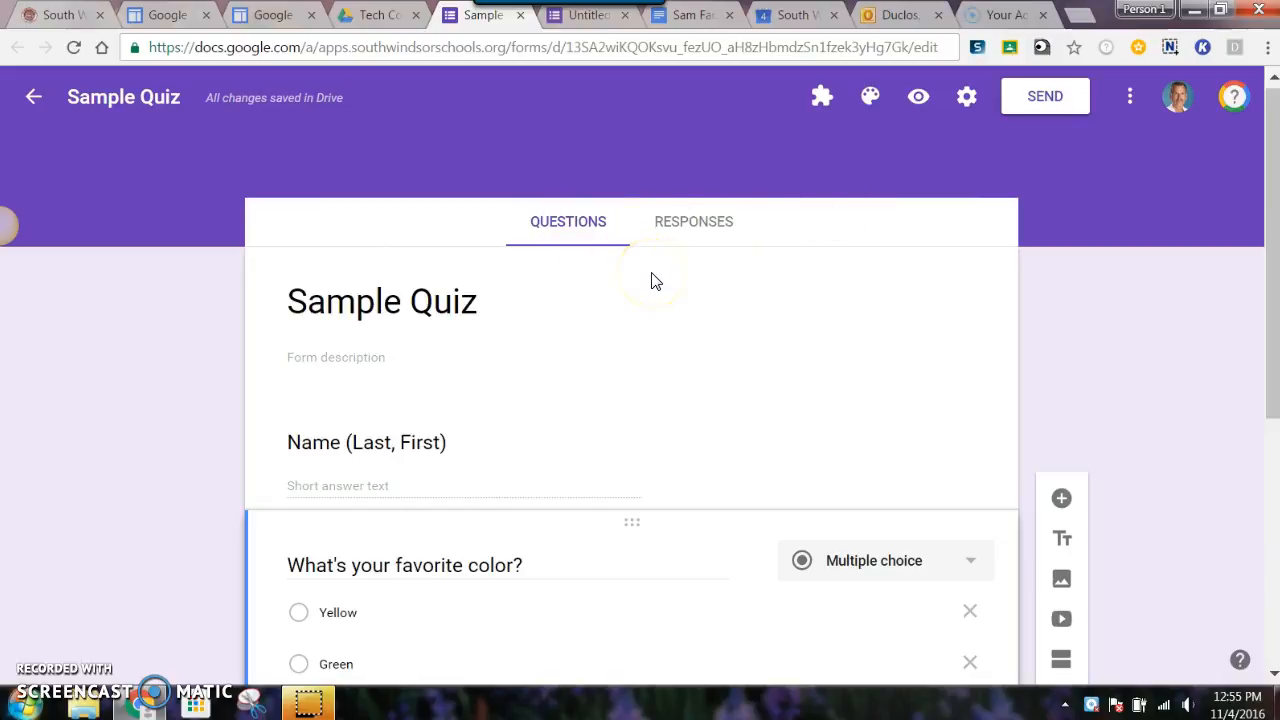
left_click(966, 97)
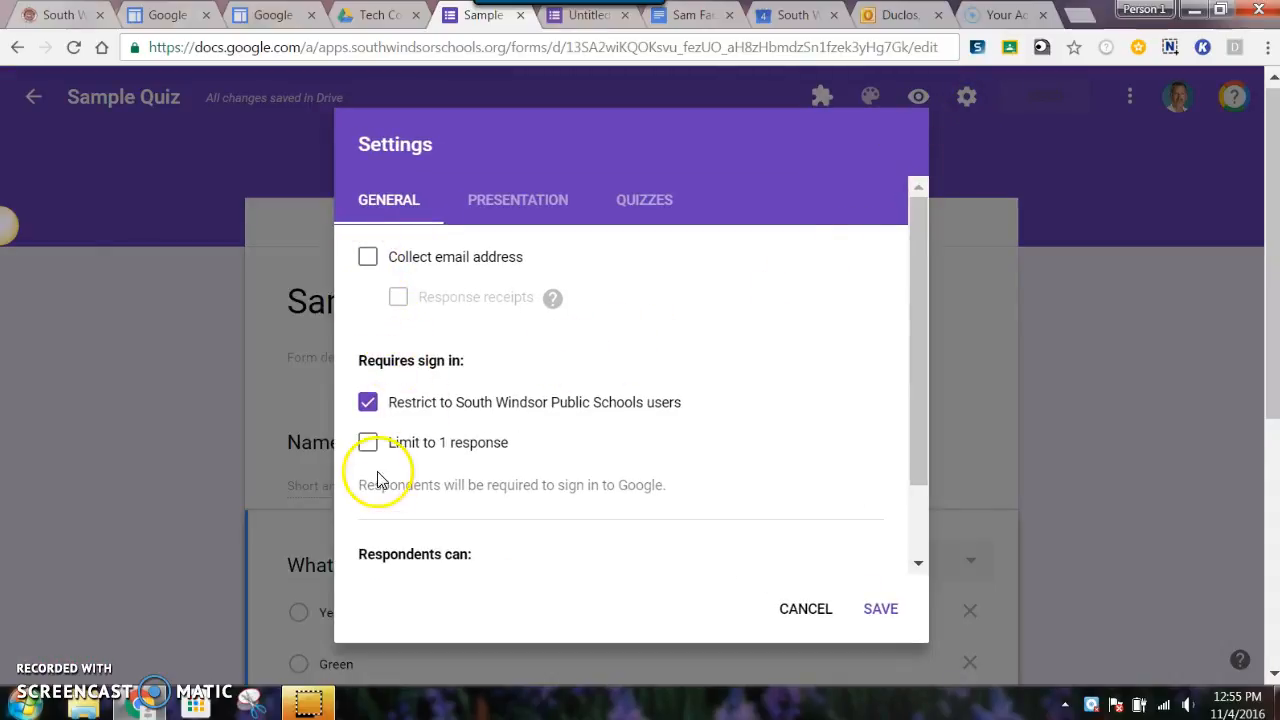
left_click(370, 443)
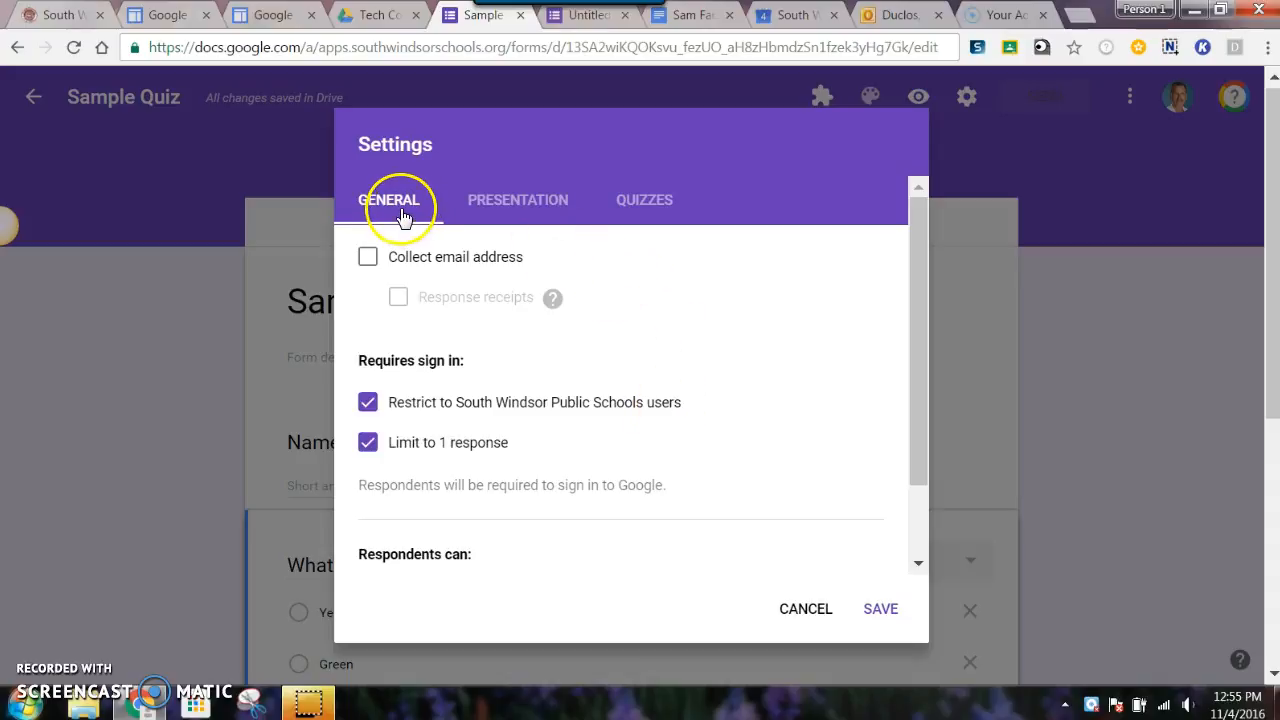
left_click(509, 203)
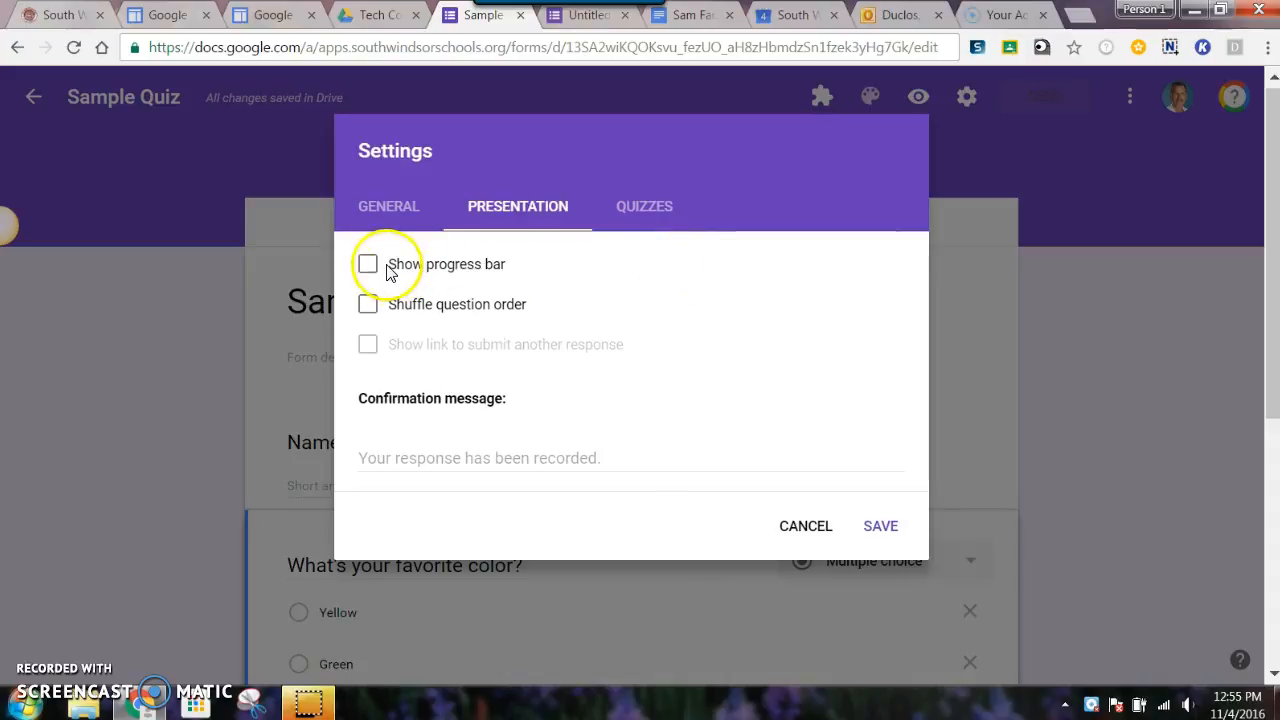
Step: Make the form a quiz that releases grades immediately after each submission
left_click(640, 214)
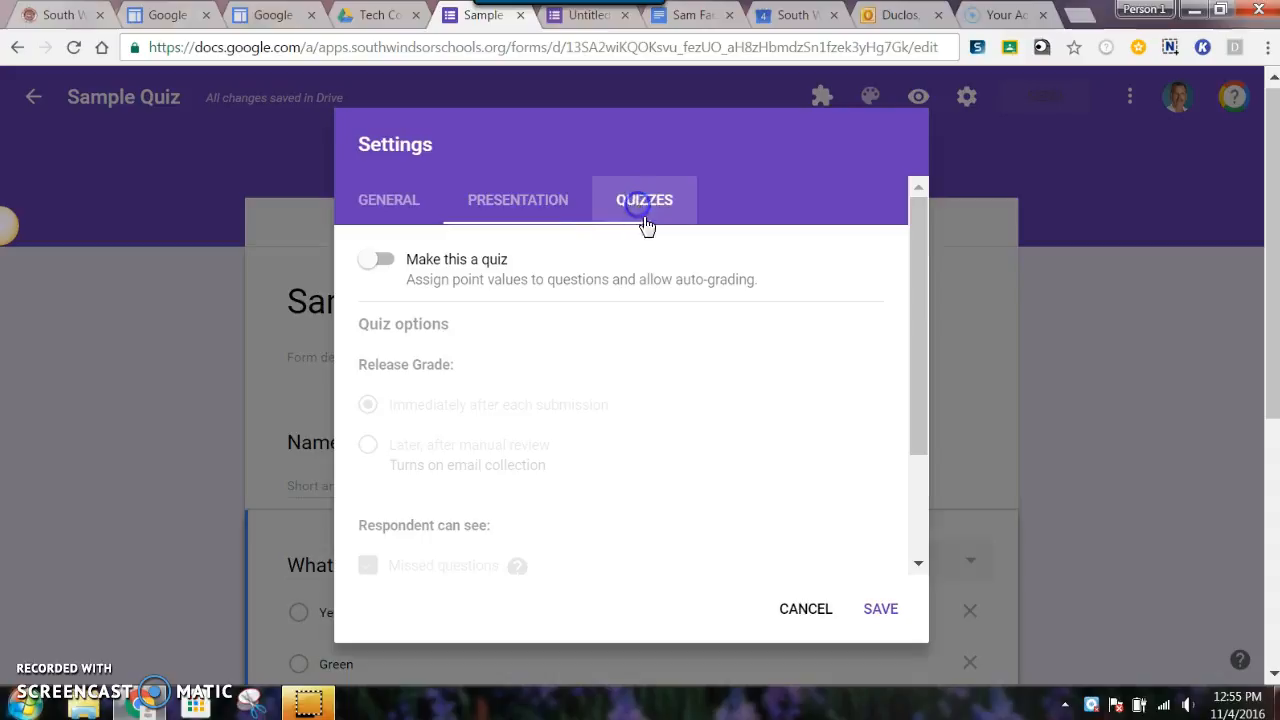
left_click(386, 261)
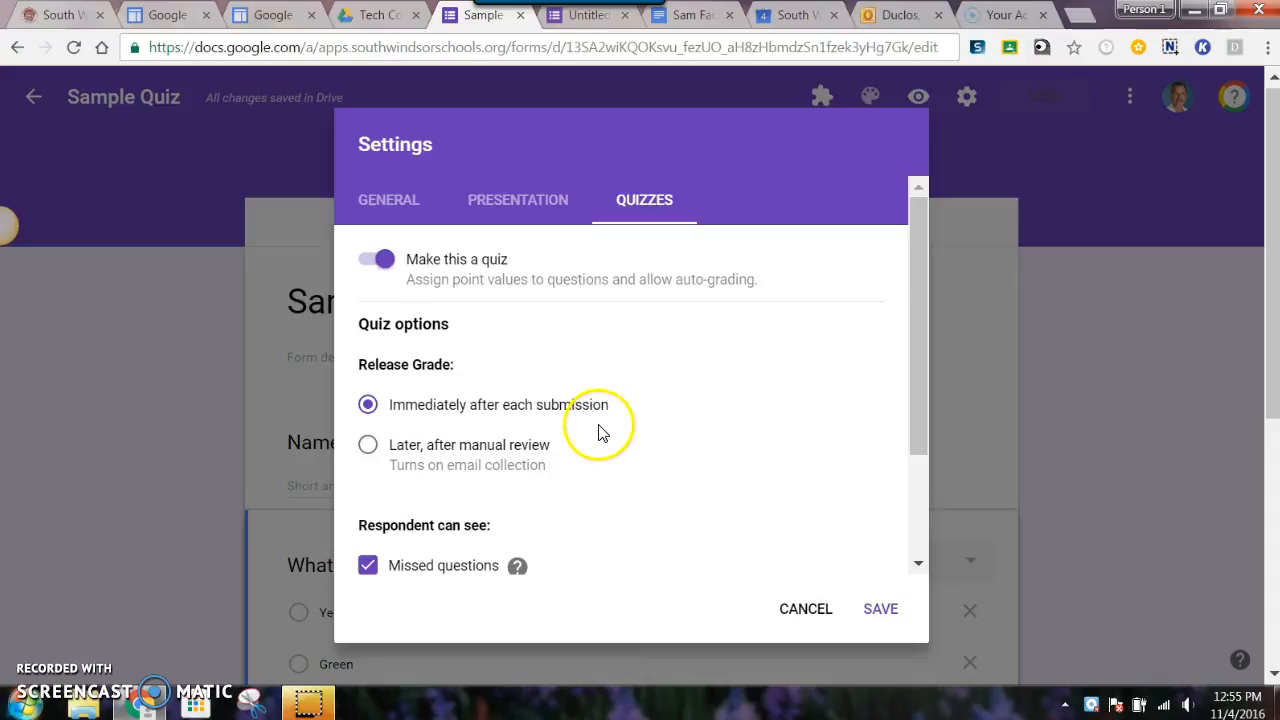
left_click(368, 444)
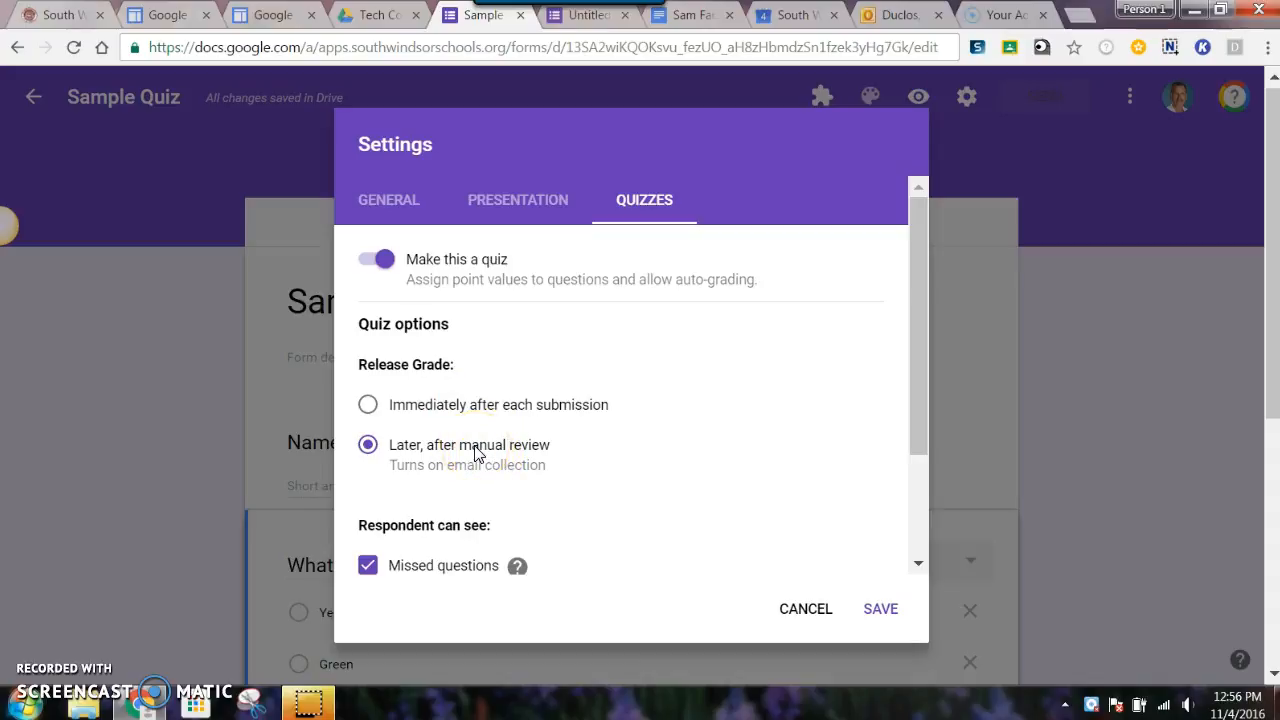
left_click(369, 408)
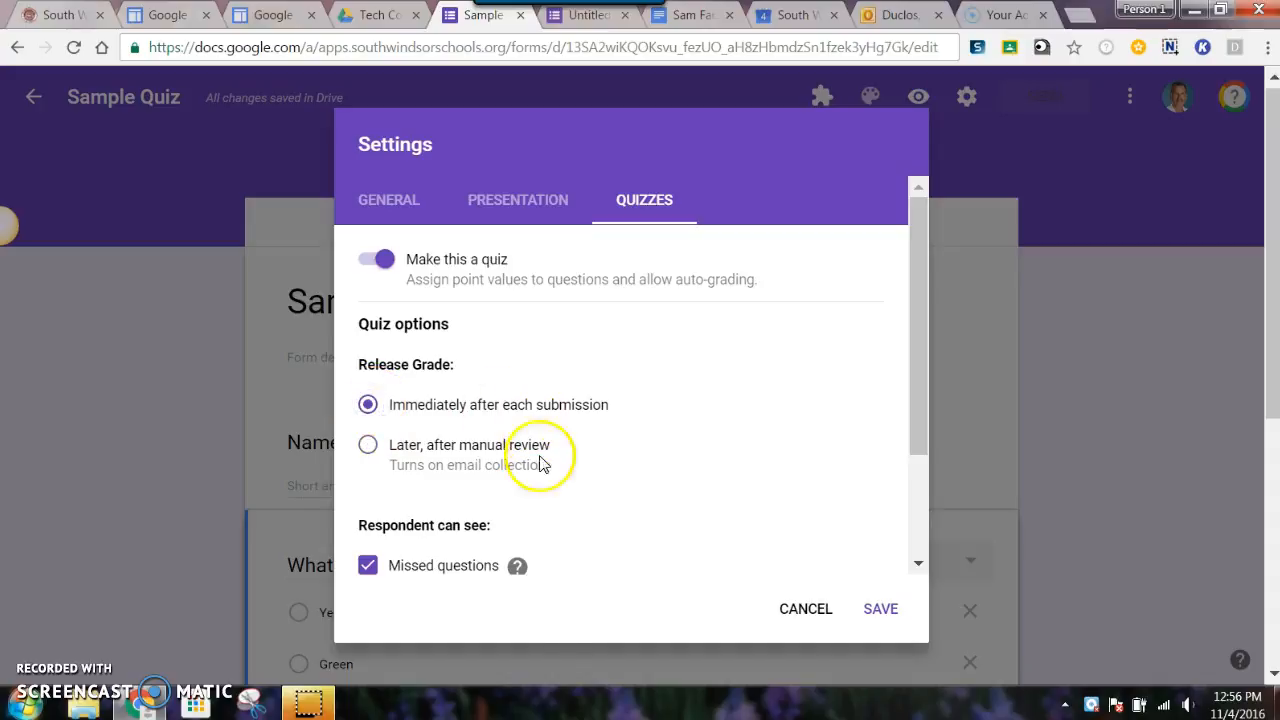
Step: Hide correct answers and point values from respondents, leaving only missed questions visible, and save the quiz settings
left_click_drag(920, 440, 921, 546)
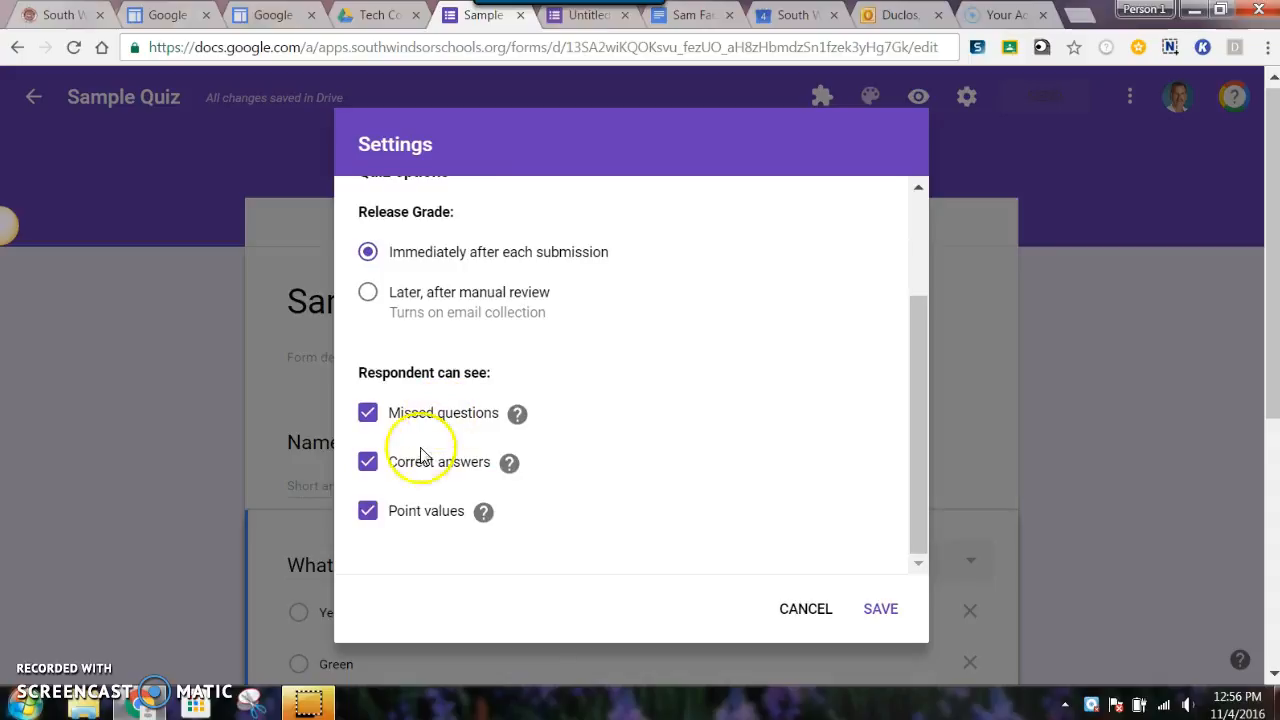
left_click(368, 462)
left_click(368, 512)
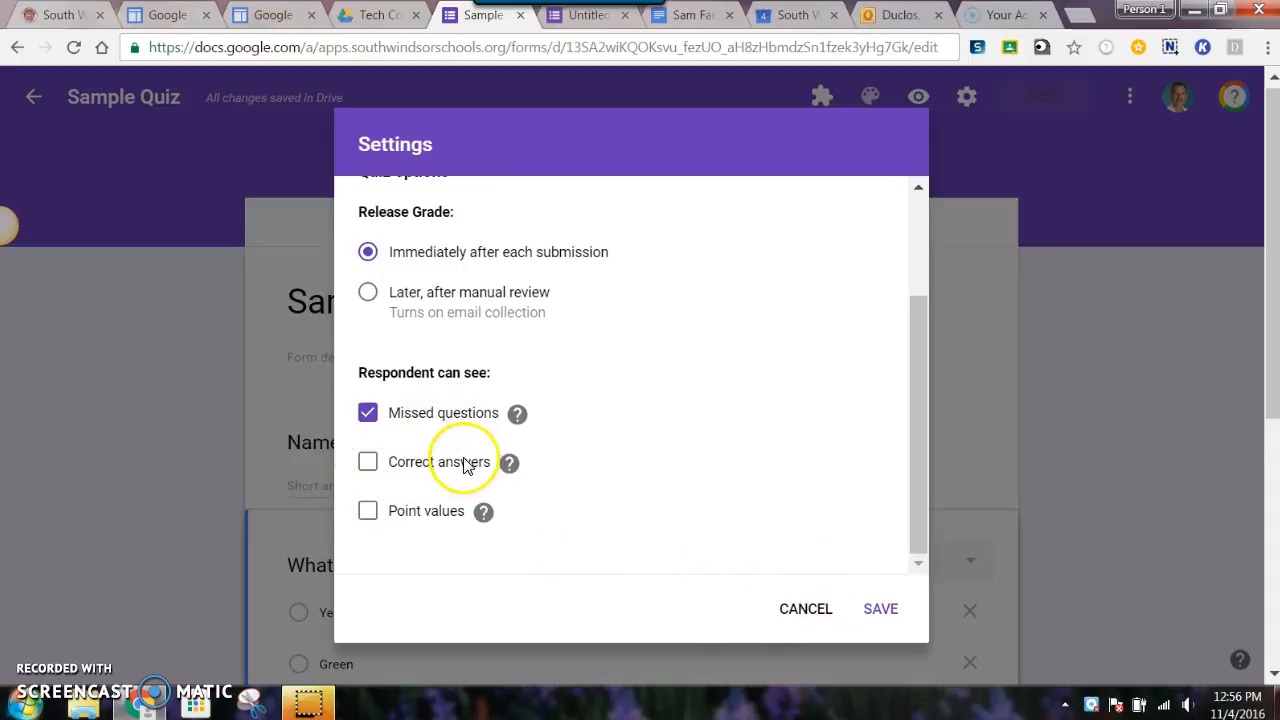
left_click(881, 610)
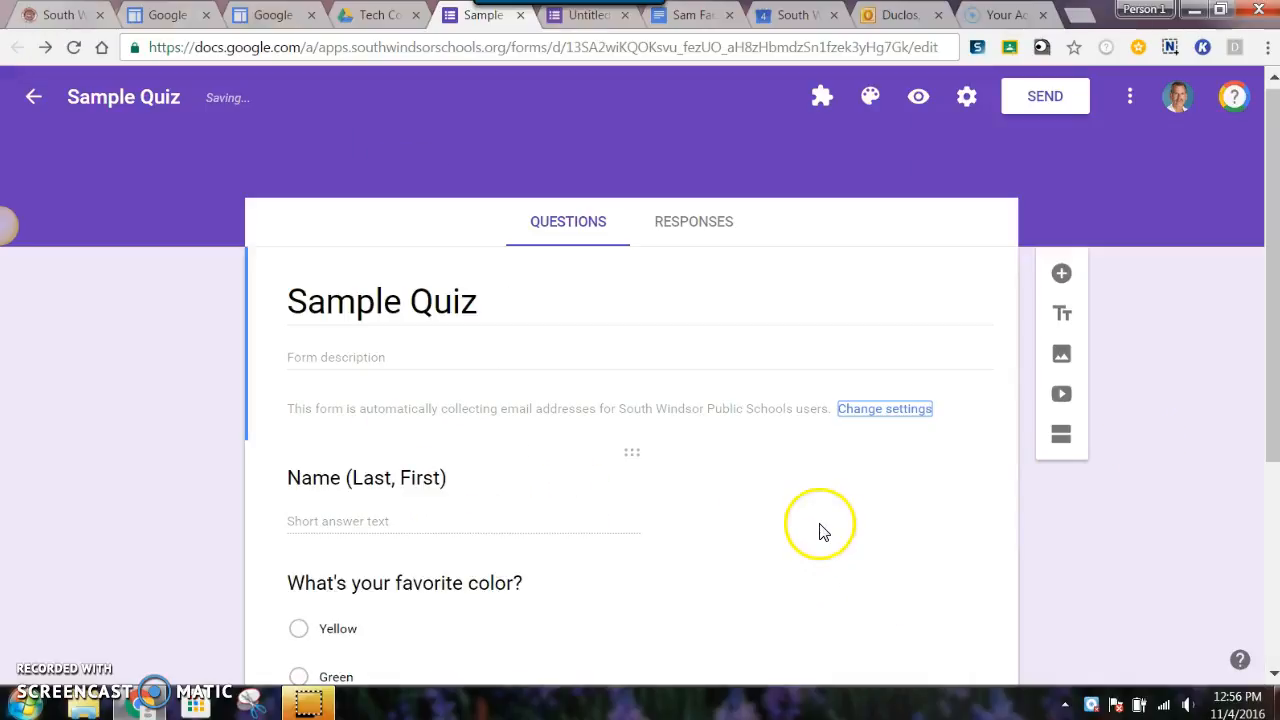
left_click_drag(1276, 262, 1274, 488)
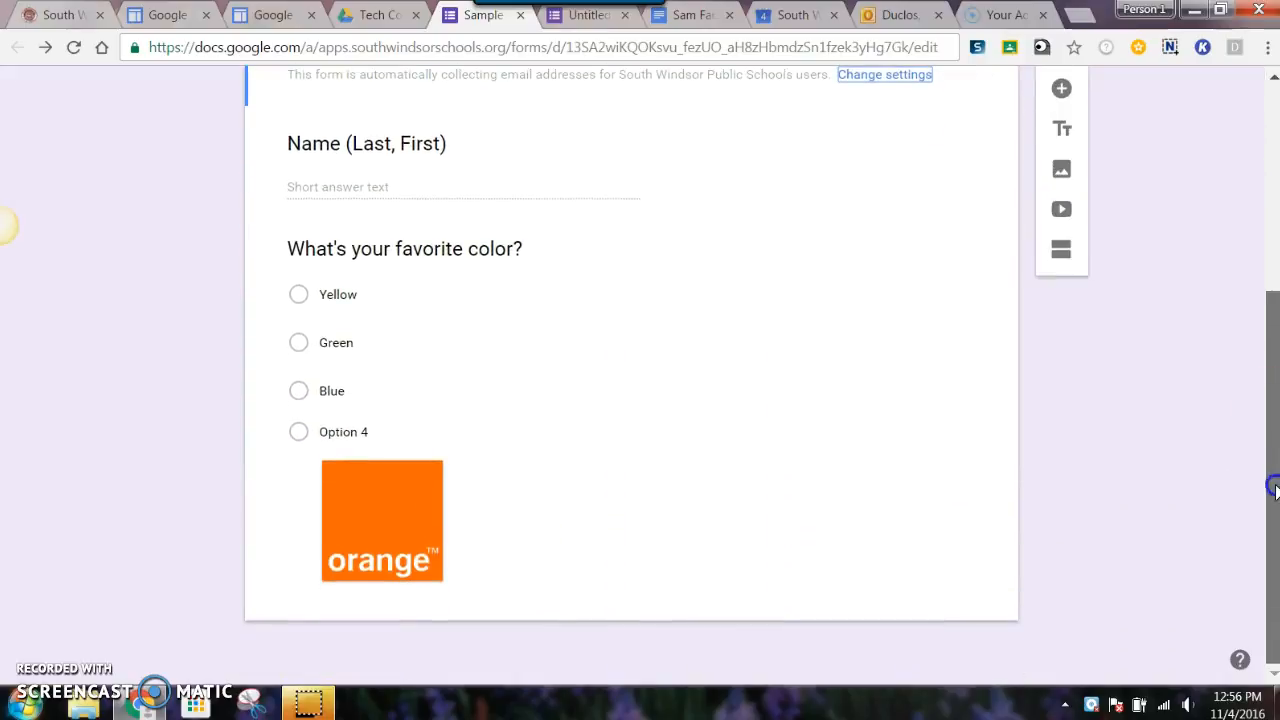
Step: In the answer key for "What's your favorite color?", mark Blue as the correct answer and make the question worth 1 point
left_click(583, 364)
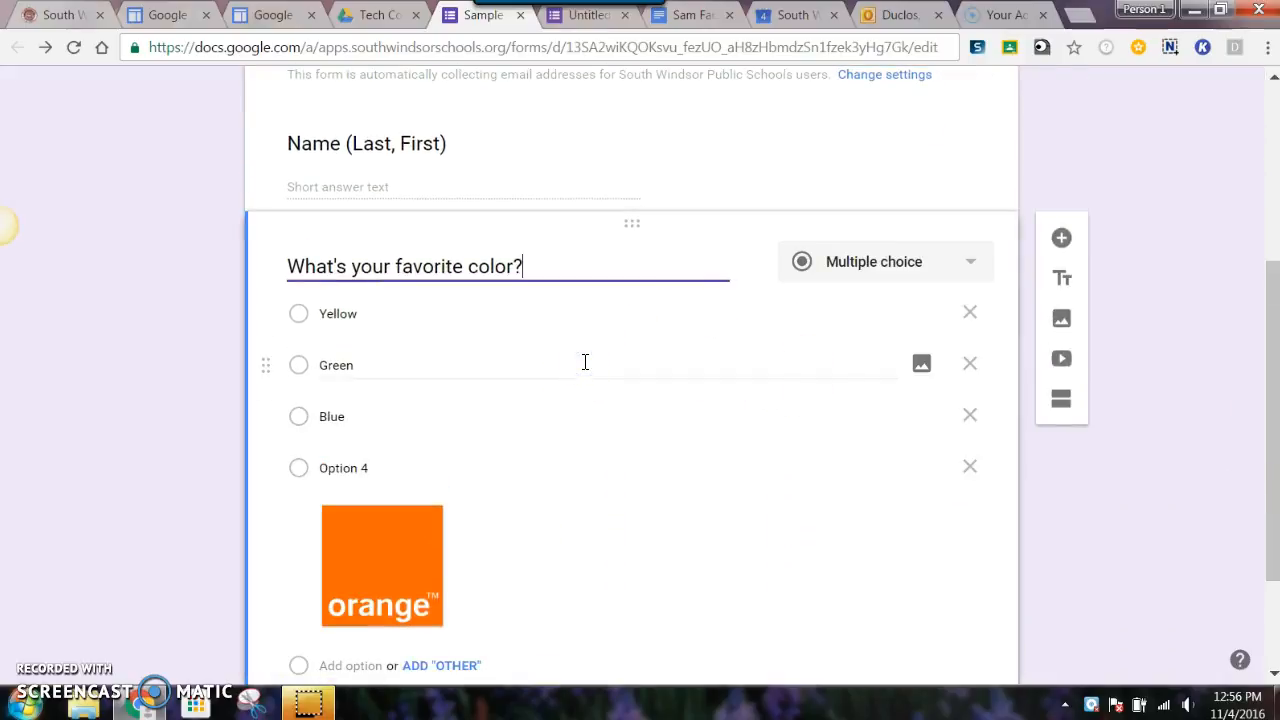
left_click_drag(1275, 313, 1275, 393)
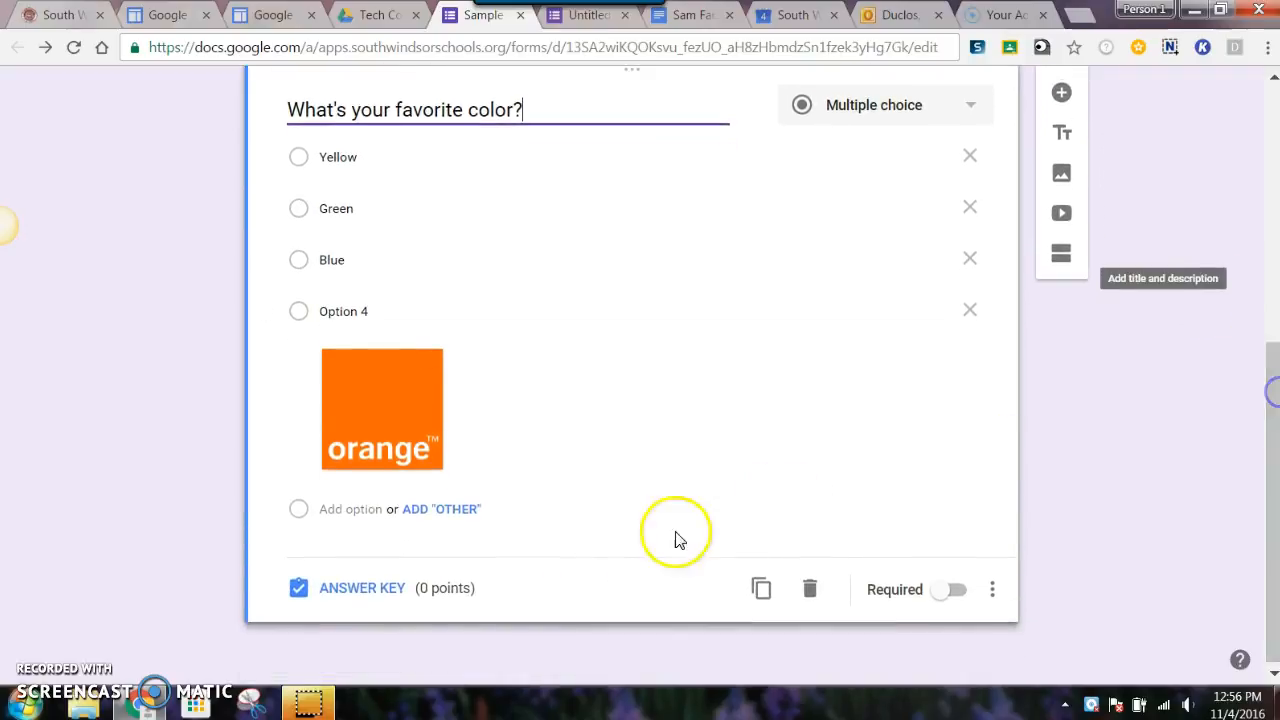
left_click(362, 589)
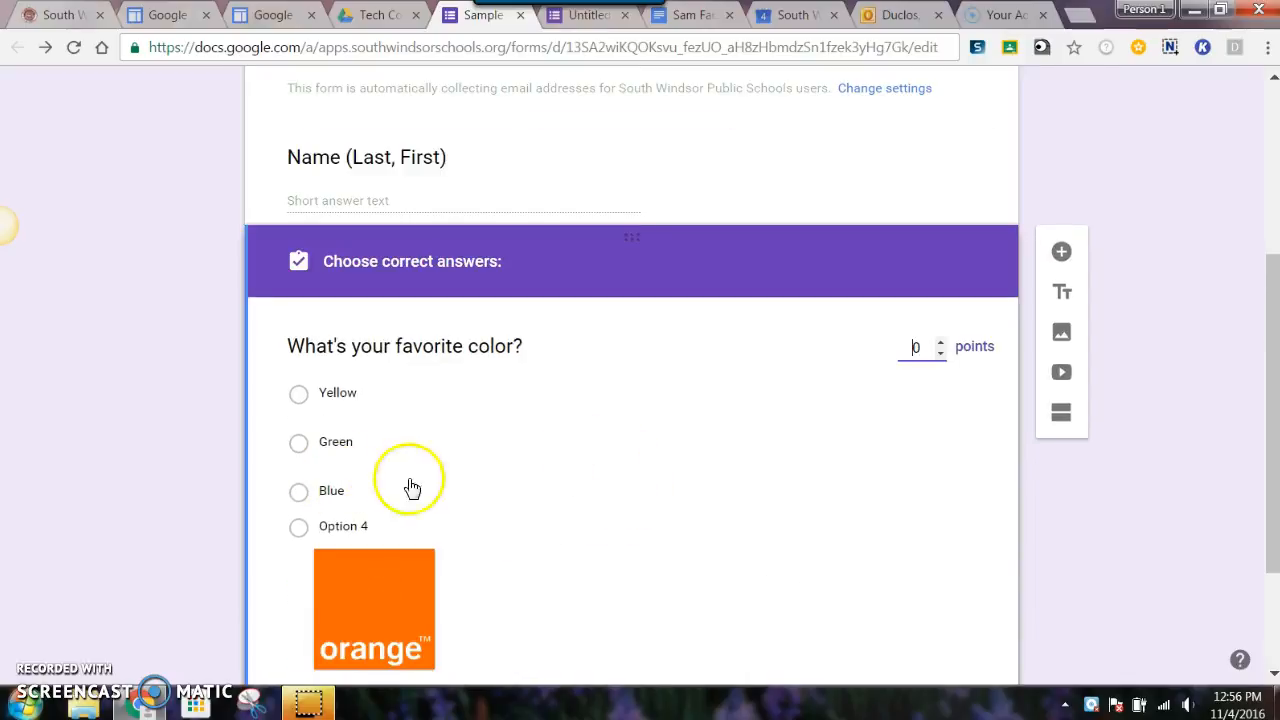
left_click(299, 492)
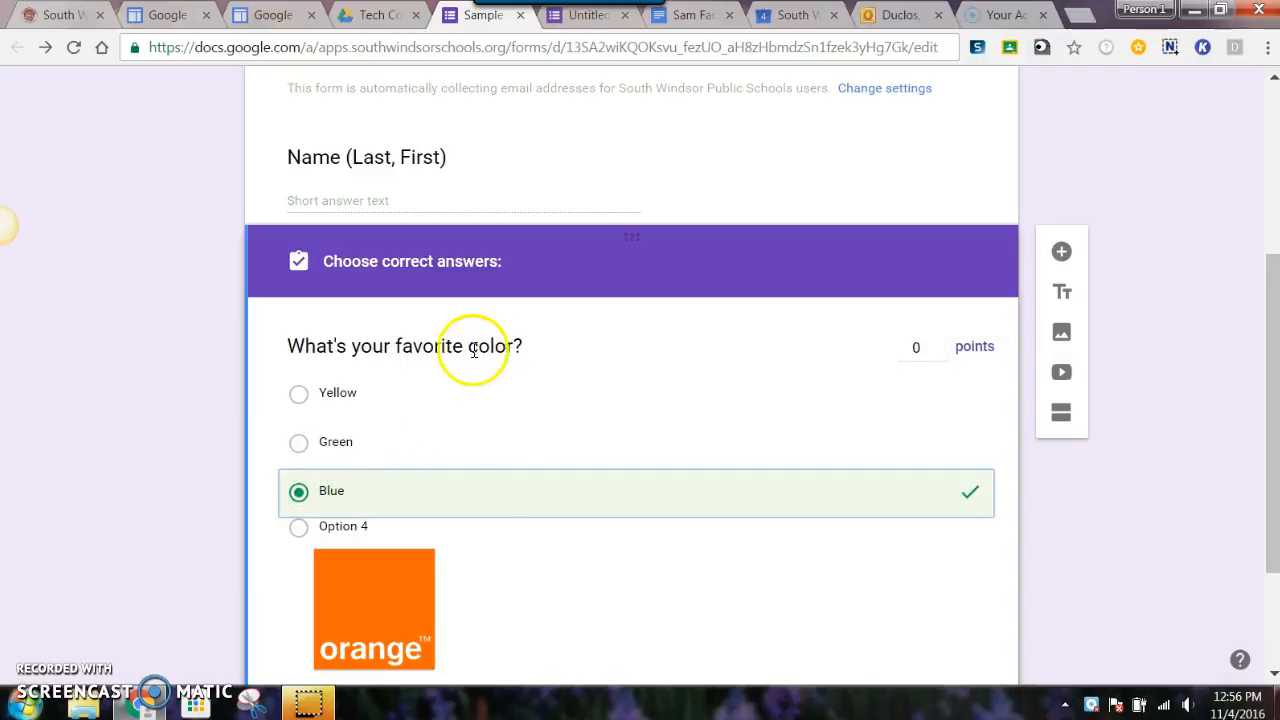
left_click(941, 343)
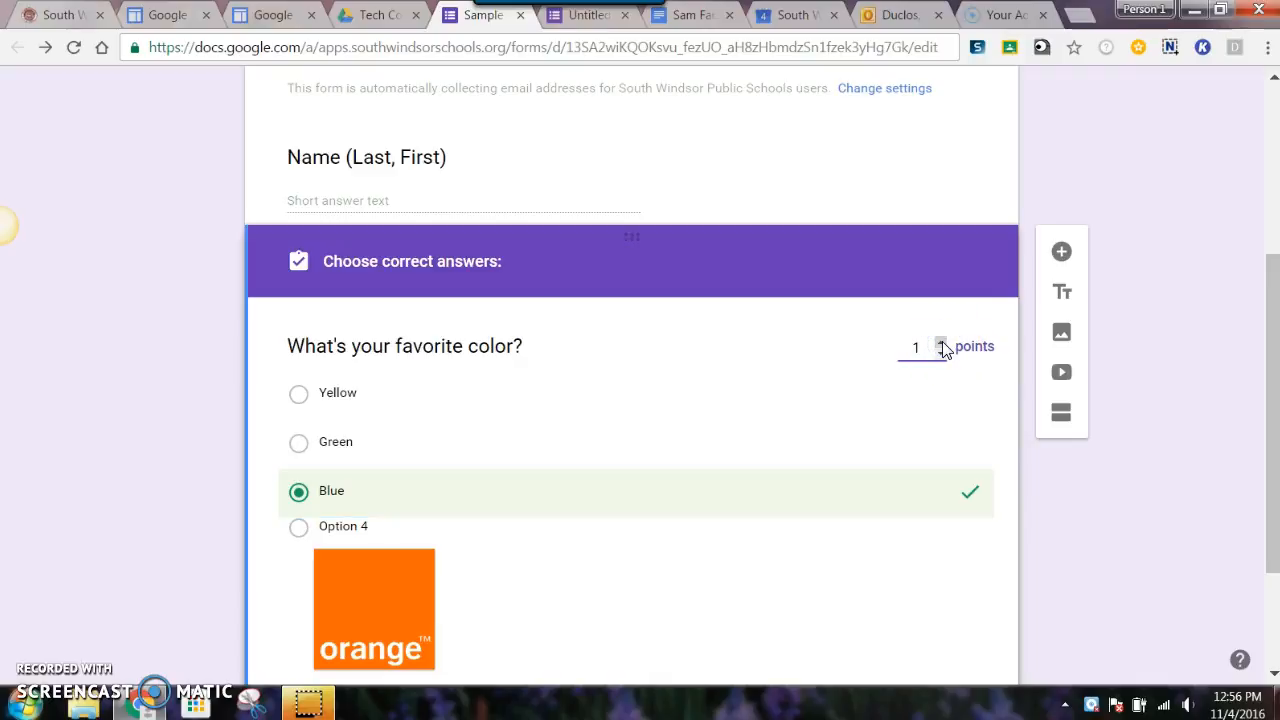
double_click(941, 344)
left_click(941, 344)
double_click(941, 353)
left_click(941, 354)
Step: Add incorrect-answer feedback to the color question reading "It's obviously blue because that's my fav color", look at the link fields, and save without a link
left_click_drag(1274, 340, 1275, 435)
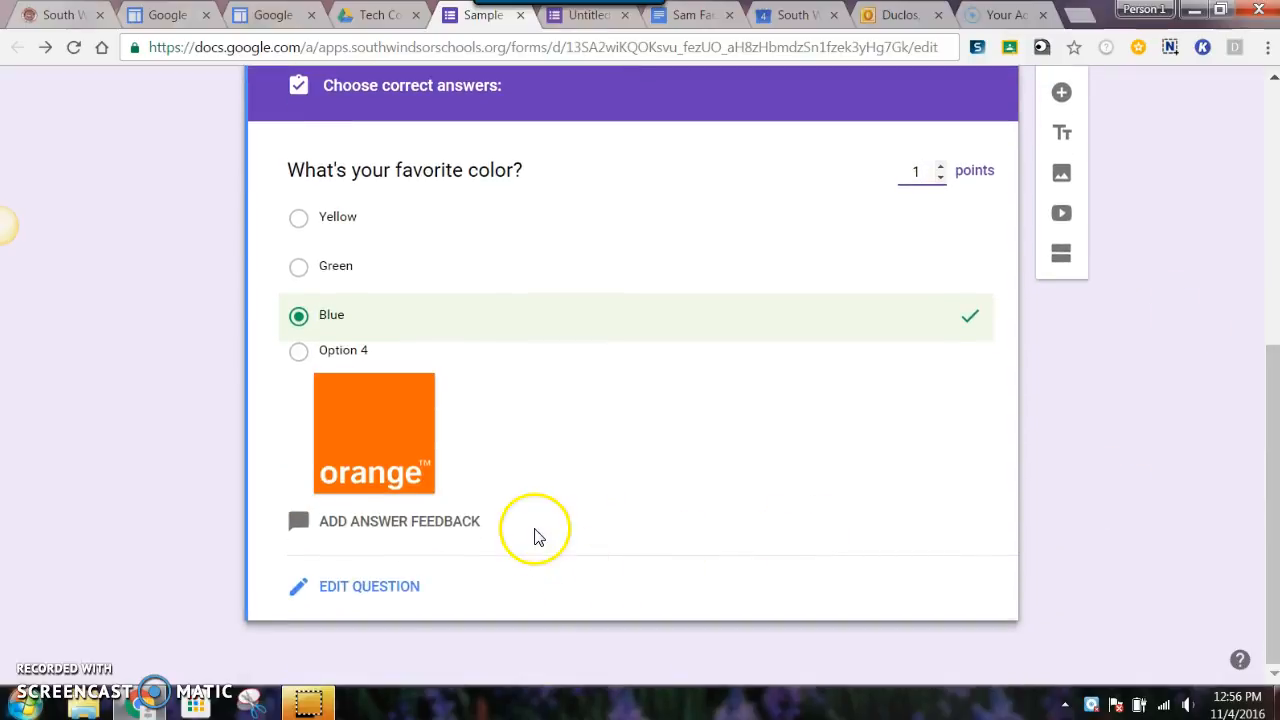
left_click(372, 524)
left_click(299, 284)
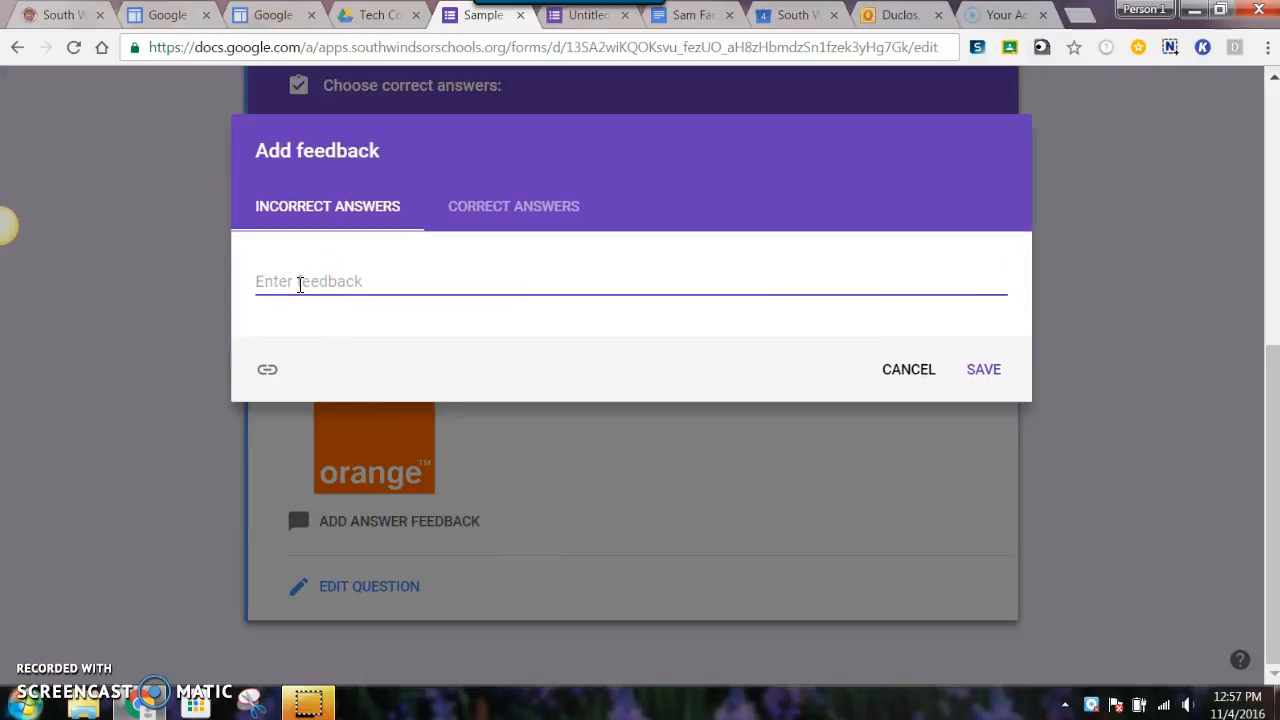
type("I")
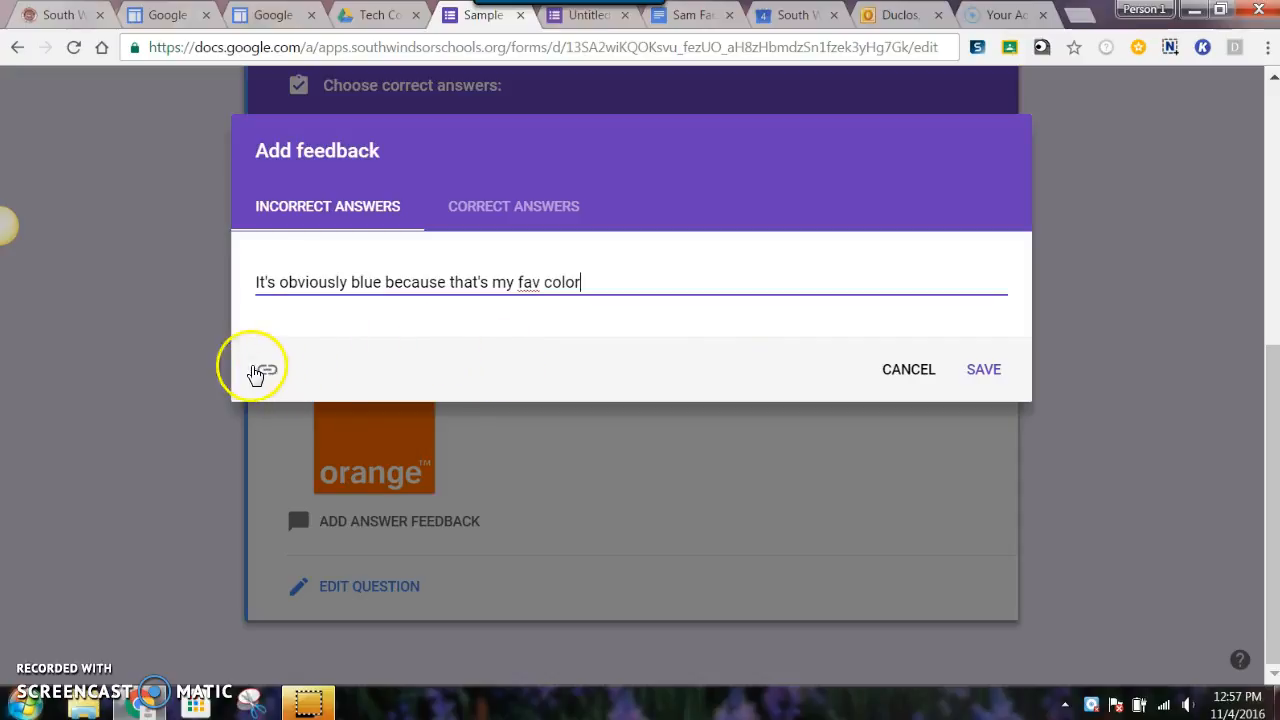
left_click(260, 371)
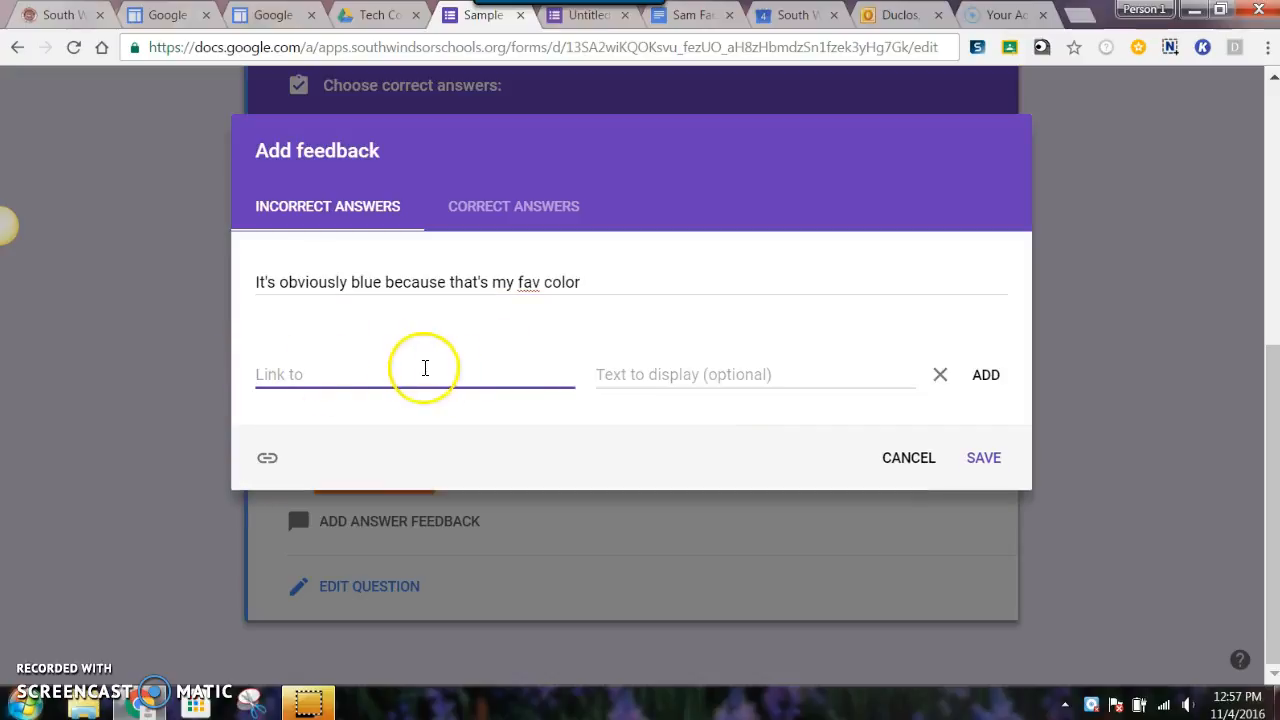
left_click(340, 374)
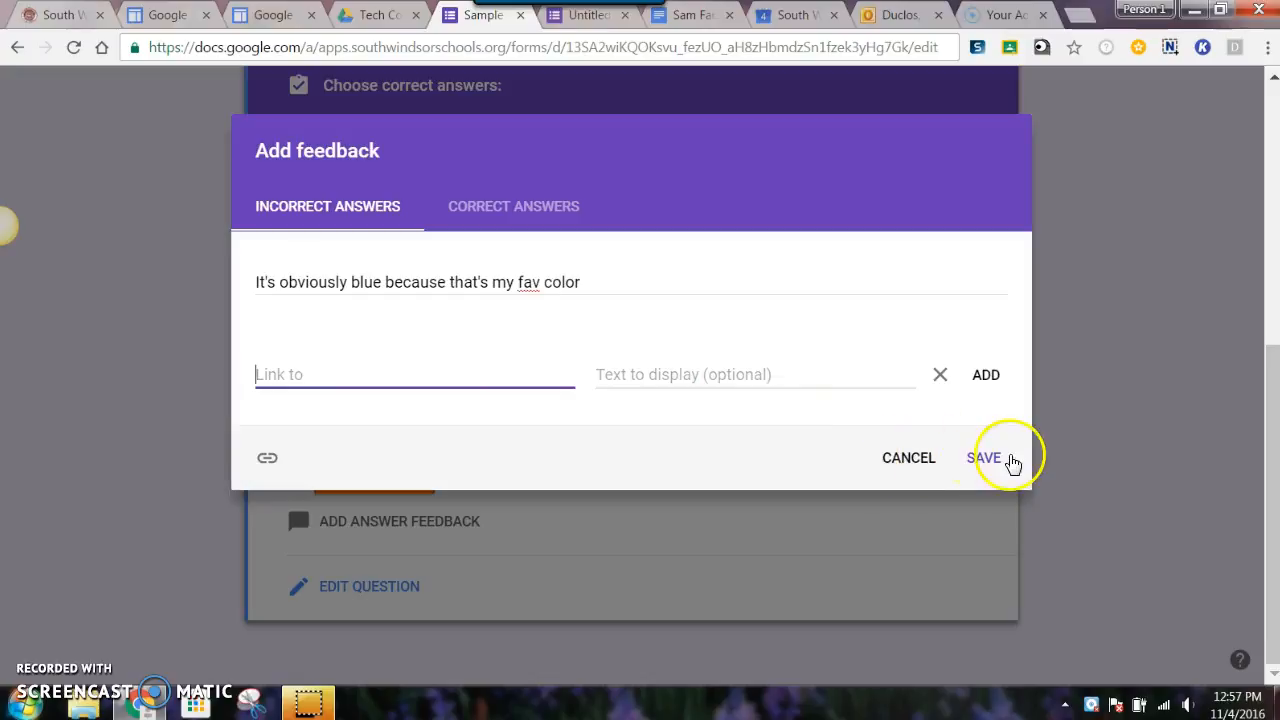
left_click(984, 459)
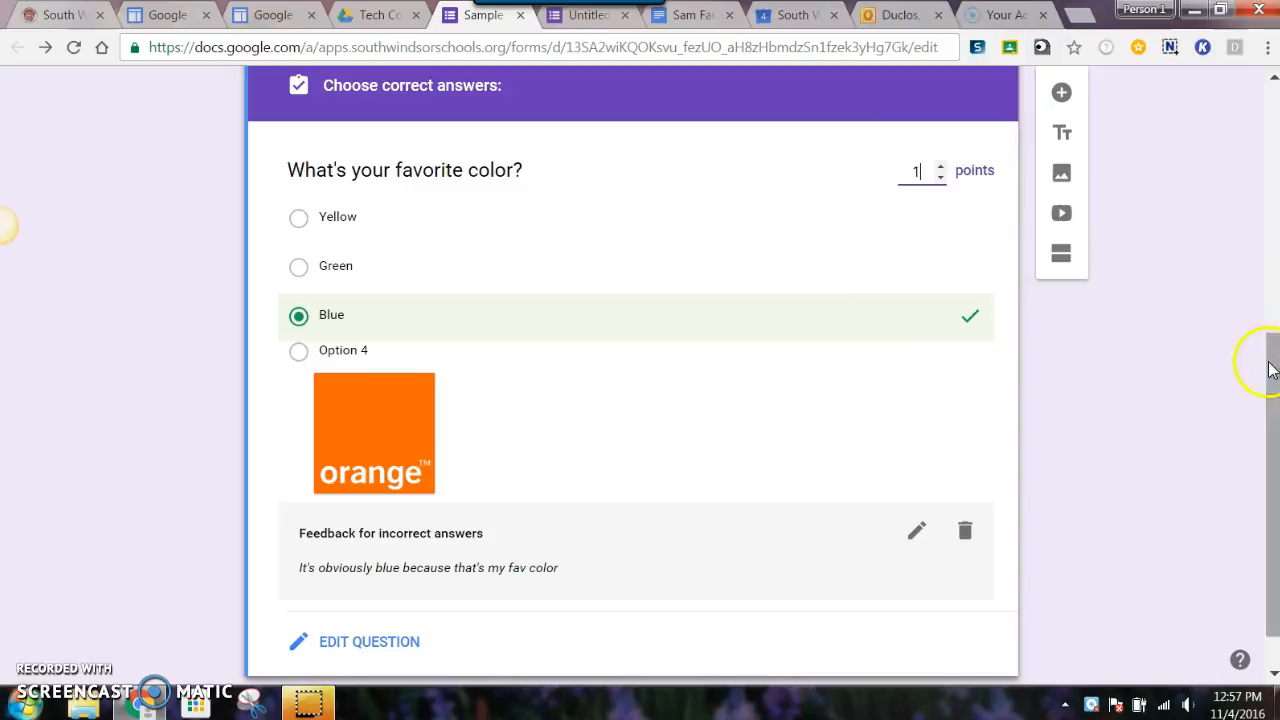
Step: Add a multiple choice question titled "What day is your favorite?" with all suggested weekdays, Monday through Sunday, as answer options
left_click(1061, 93)
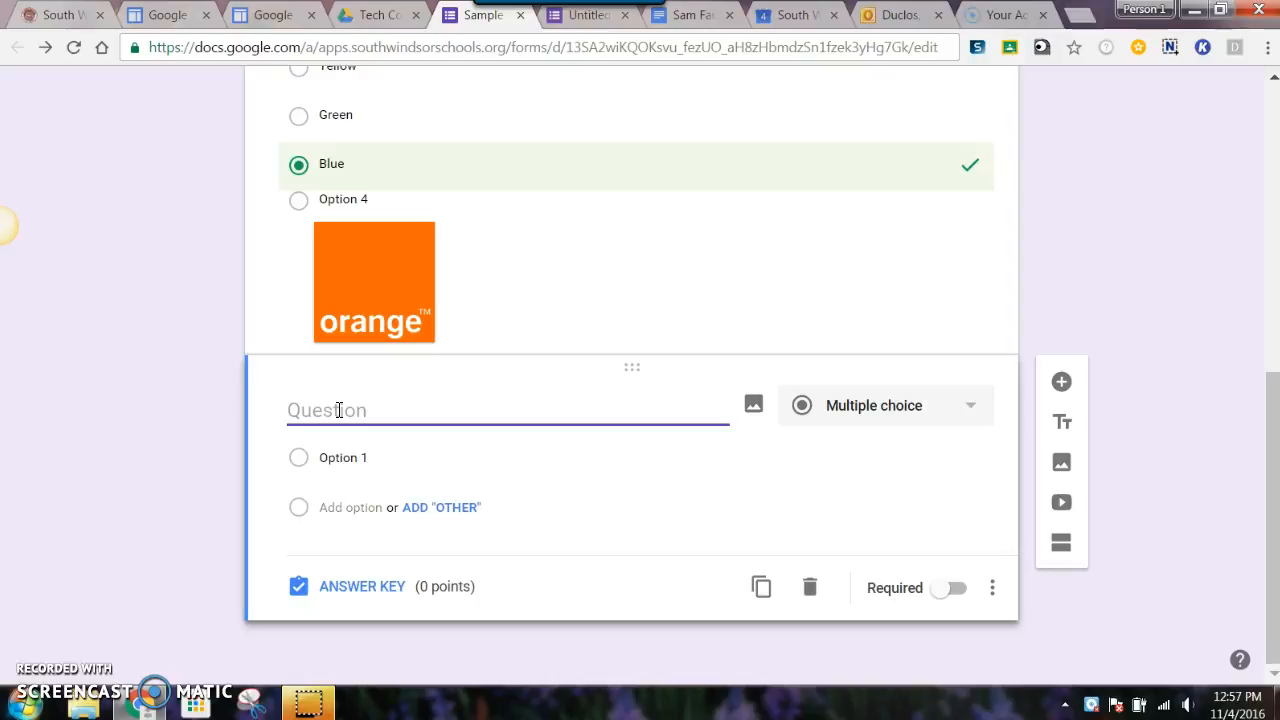
type("What day is")
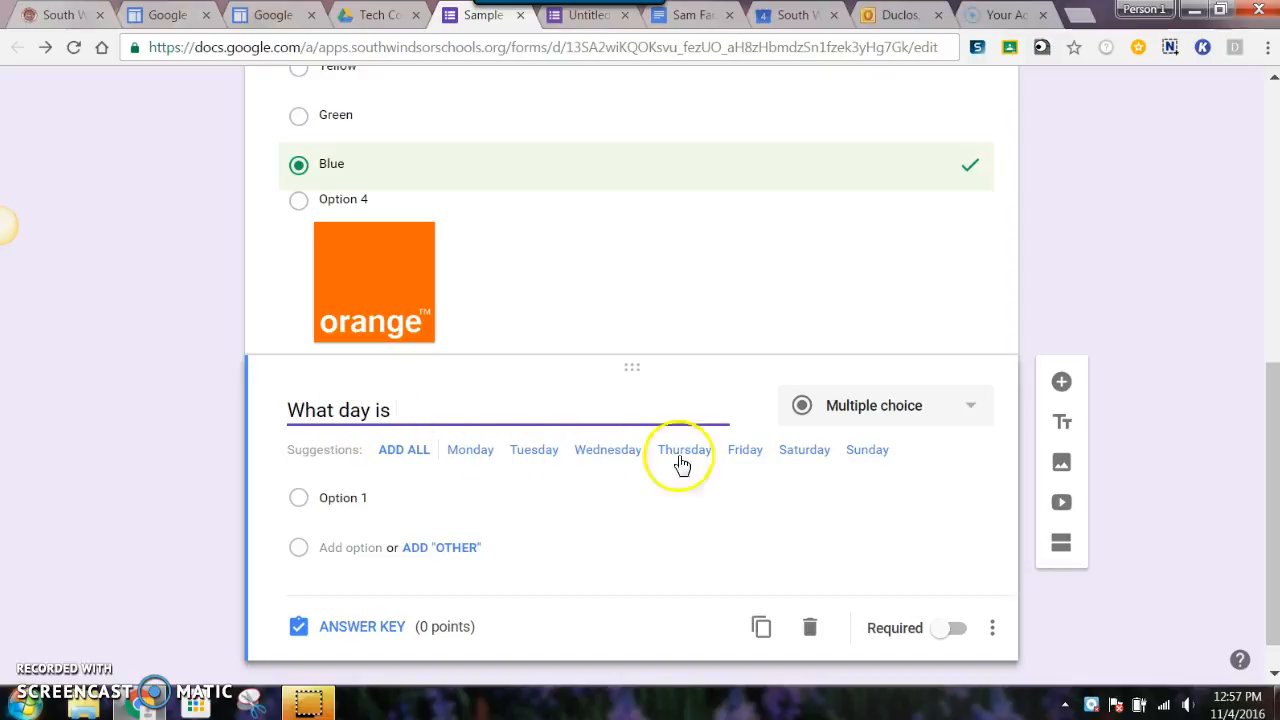
left_click(405, 450)
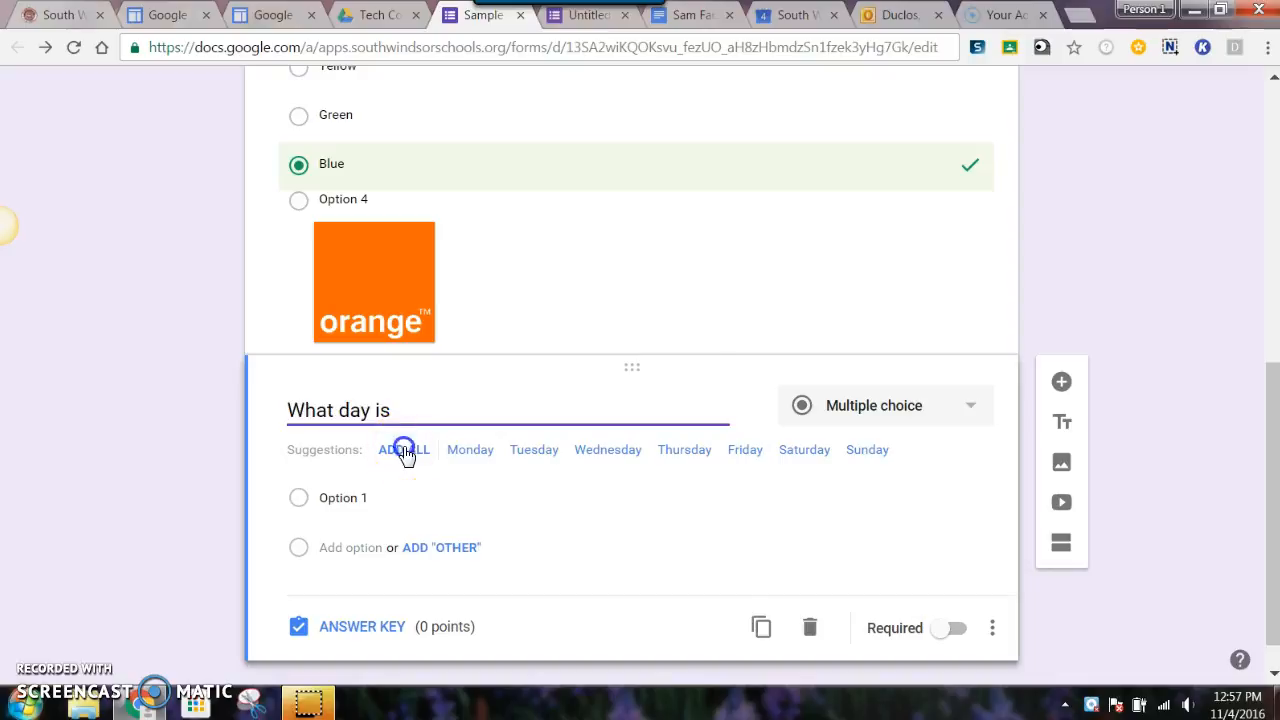
triple_click(418, 404)
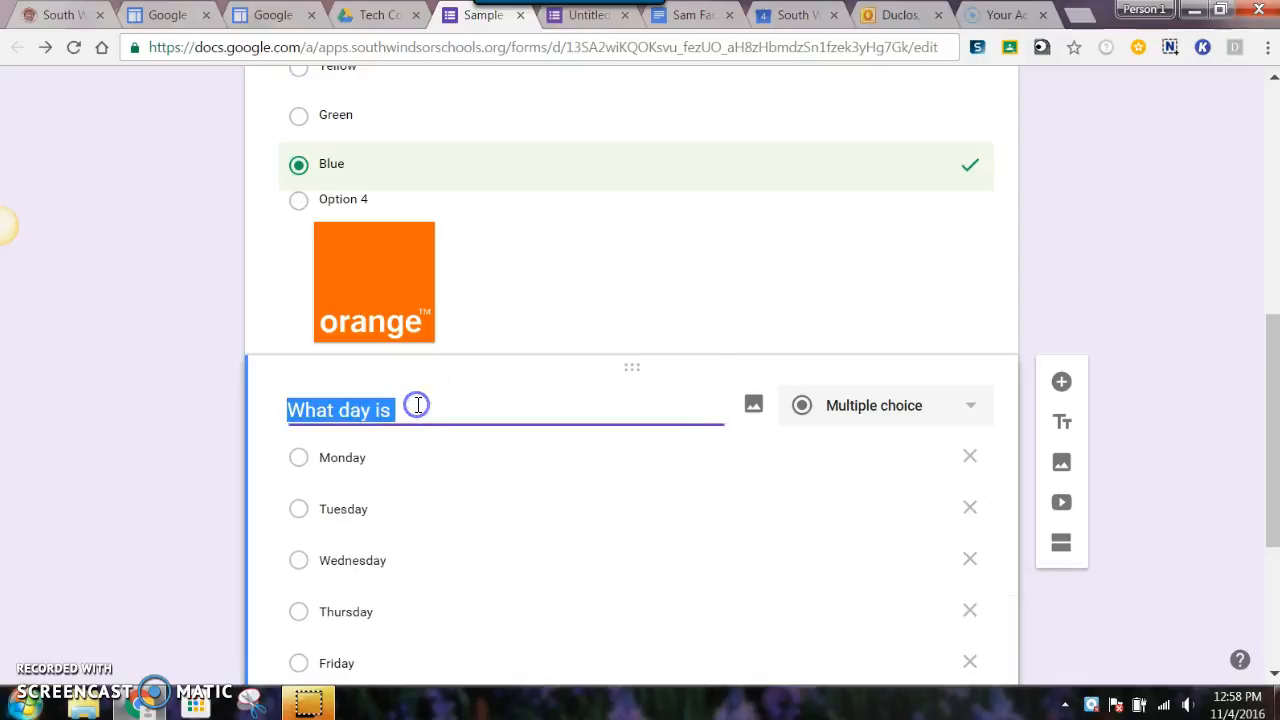
left_click(409, 411)
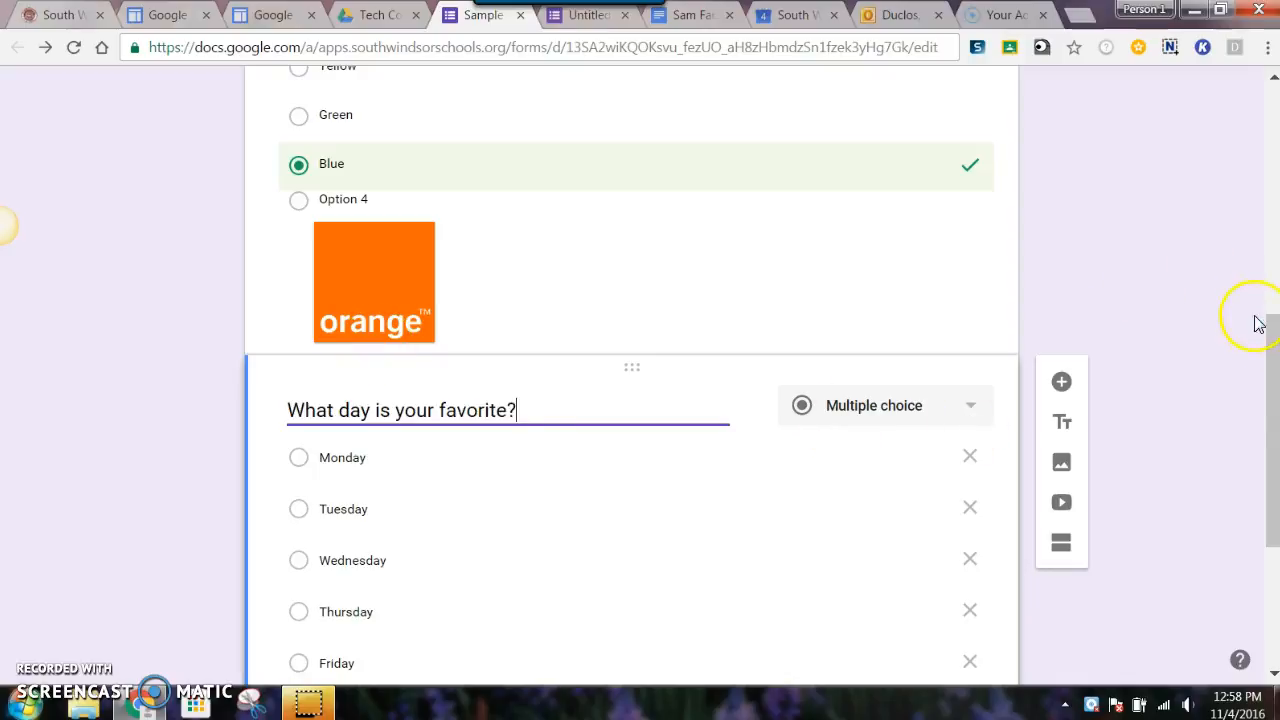
left_click_drag(1271, 343, 1272, 444)
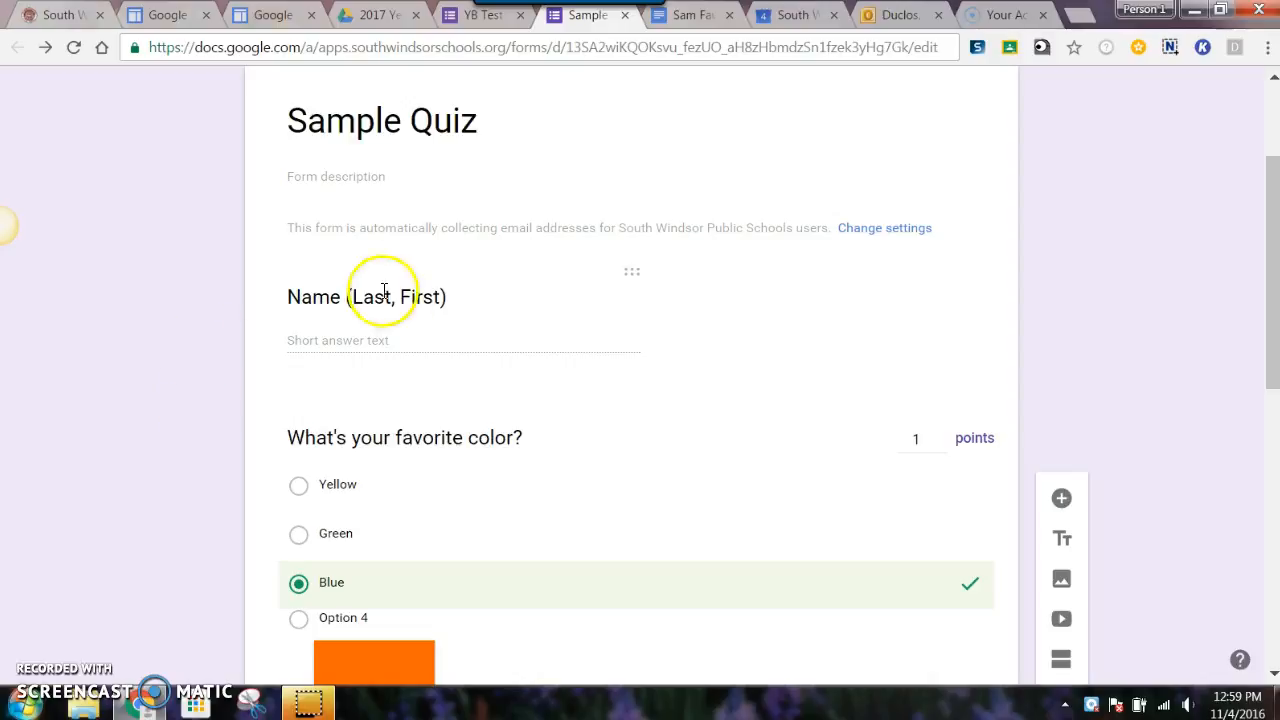
Step: Switch to the YB Test form, examine its response summary and total points distribution, and open the responses in Sheets
left_click(483, 17)
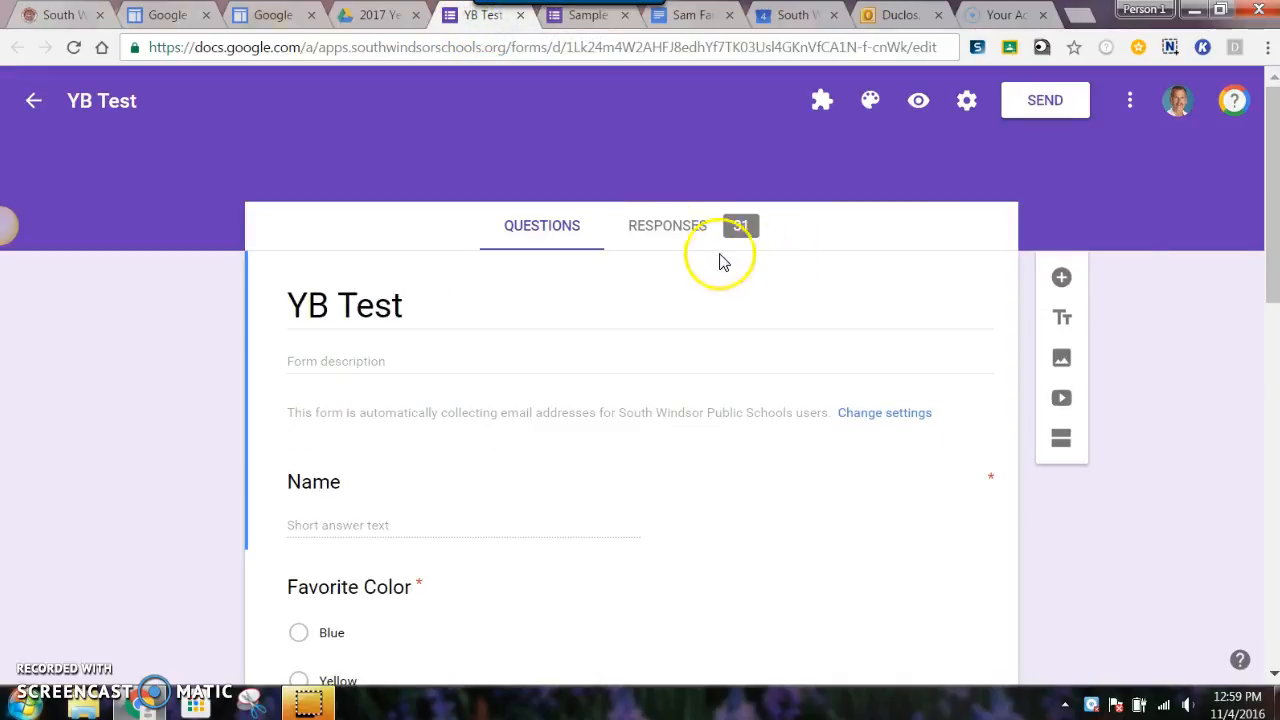
left_click(665, 224)
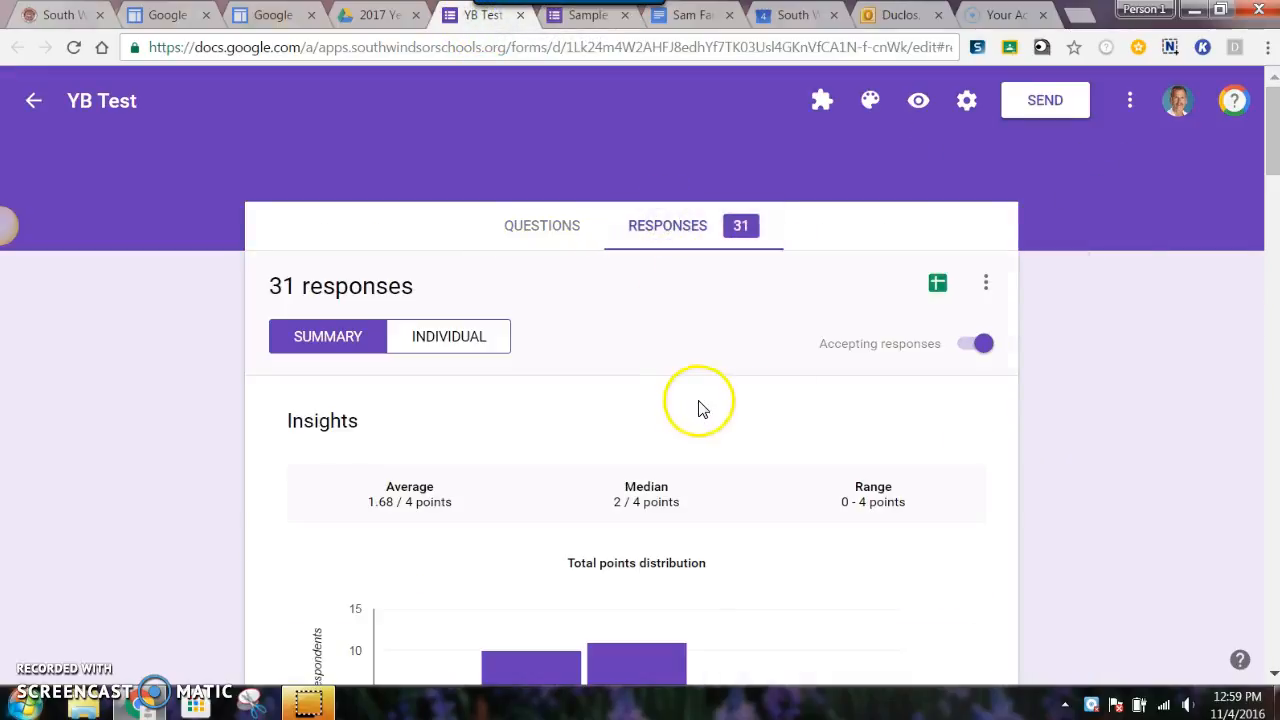
left_click_drag(1272, 172, 1273, 222)
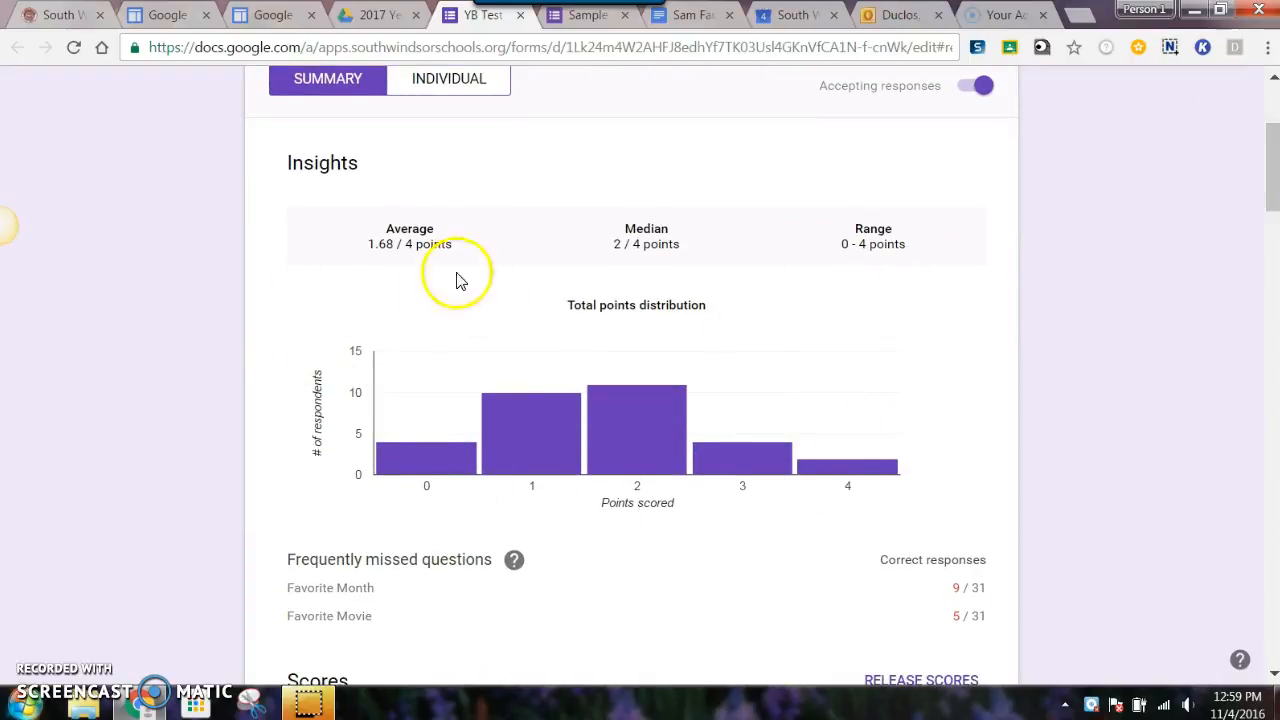
left_click(880, 422)
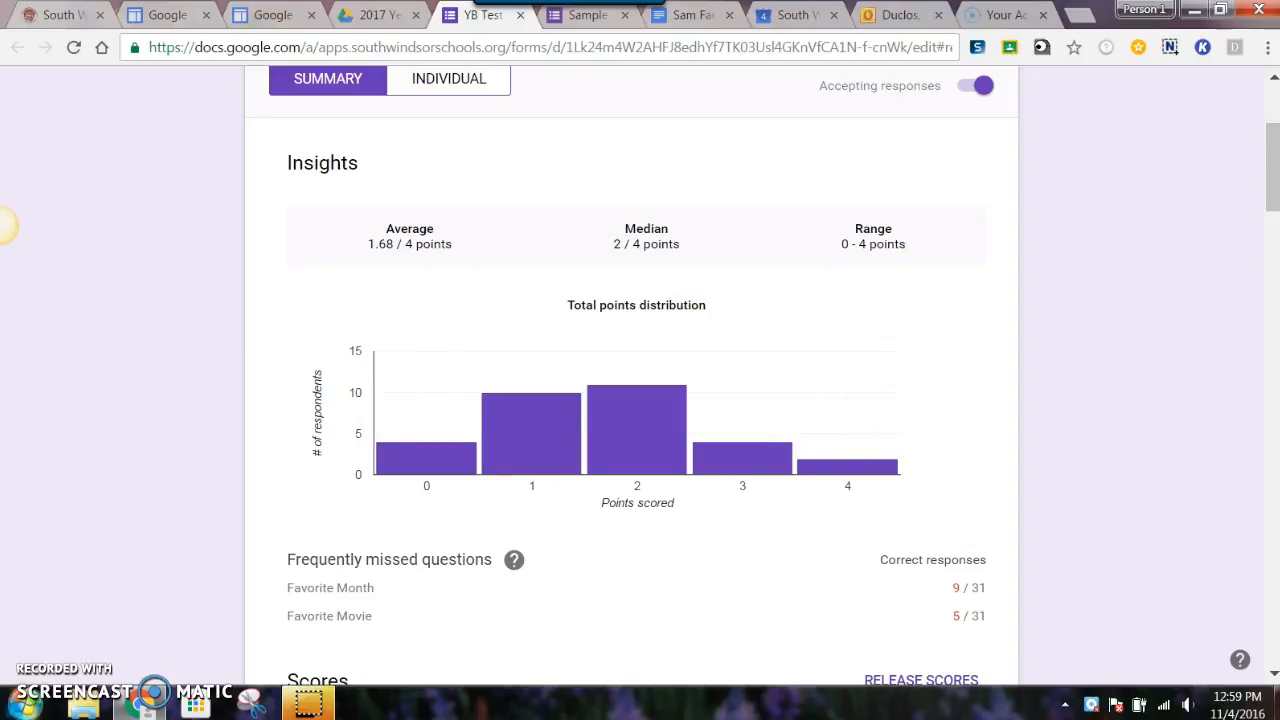
left_click_drag(1271, 177, 1273, 135)
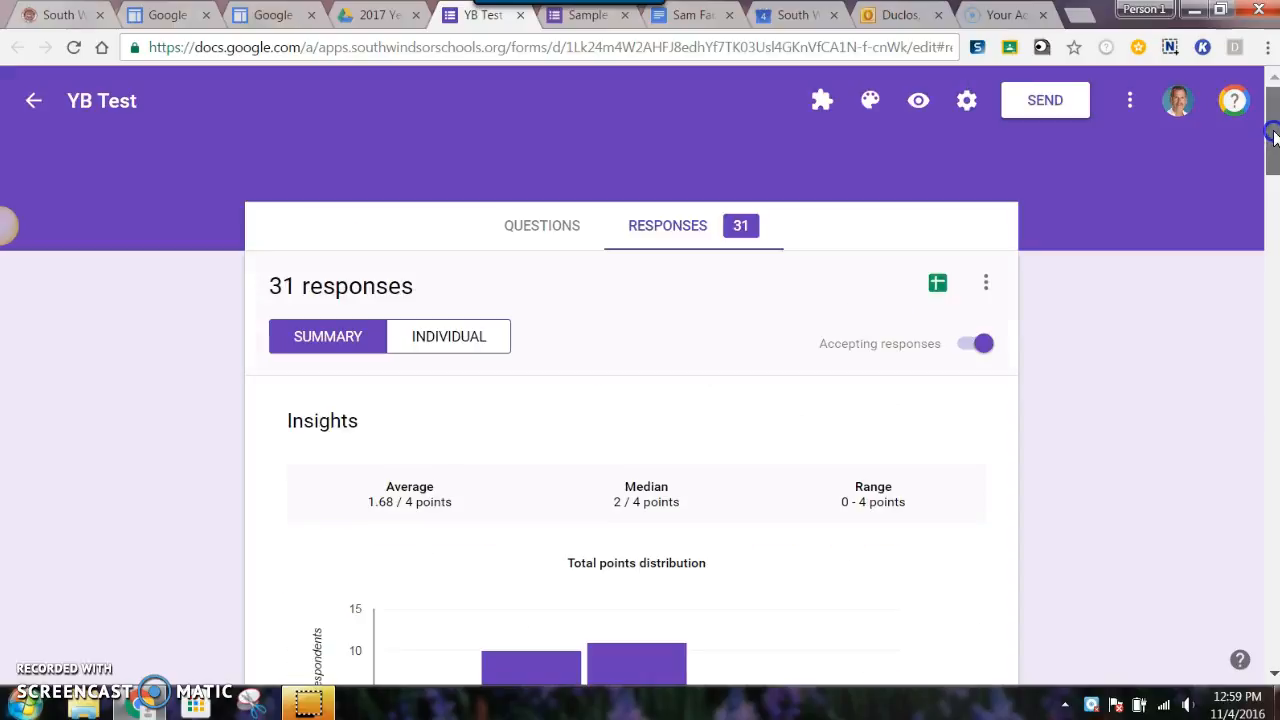
left_click(937, 285)
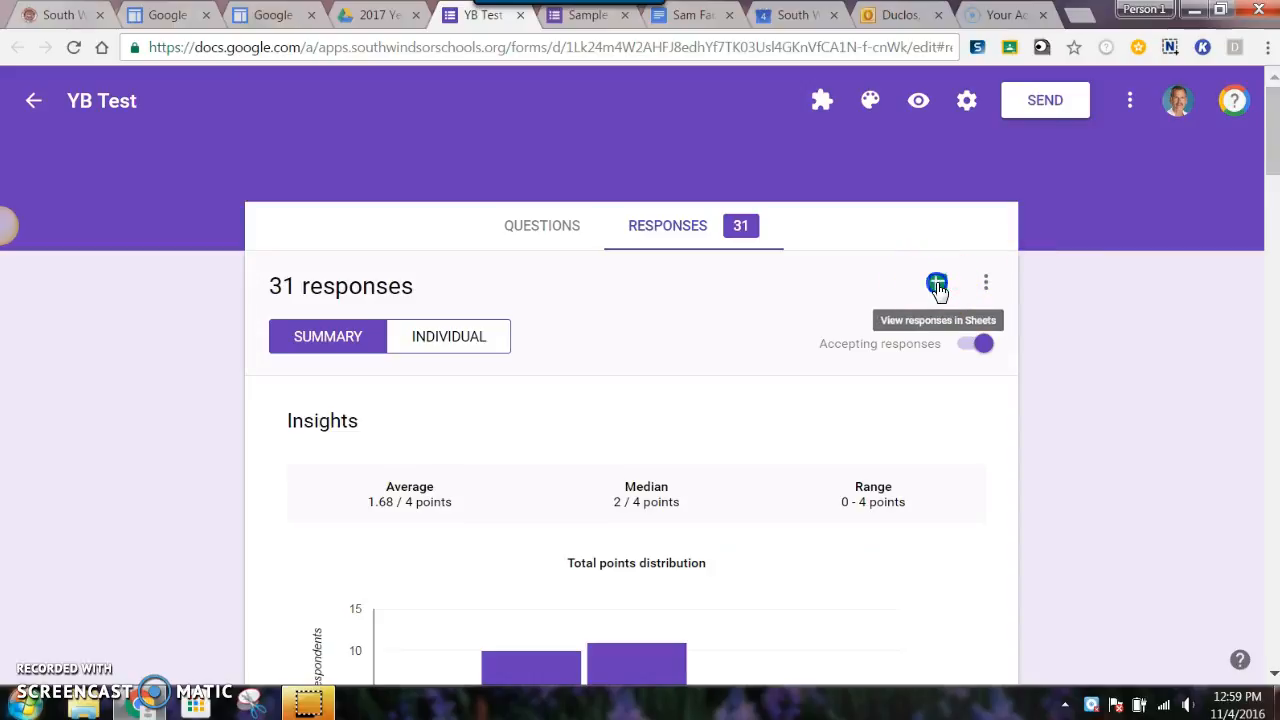